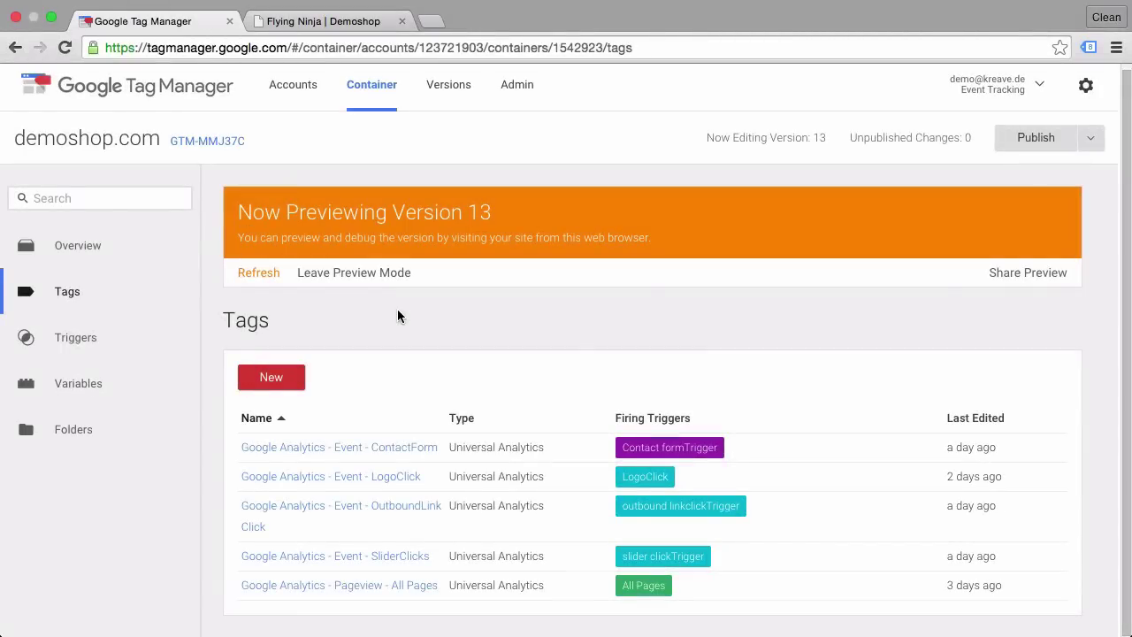
# - Open the Pageview - All Pages tag's configuration for editing to see its Tracking ID setting
pyautogui.click(305, 587)
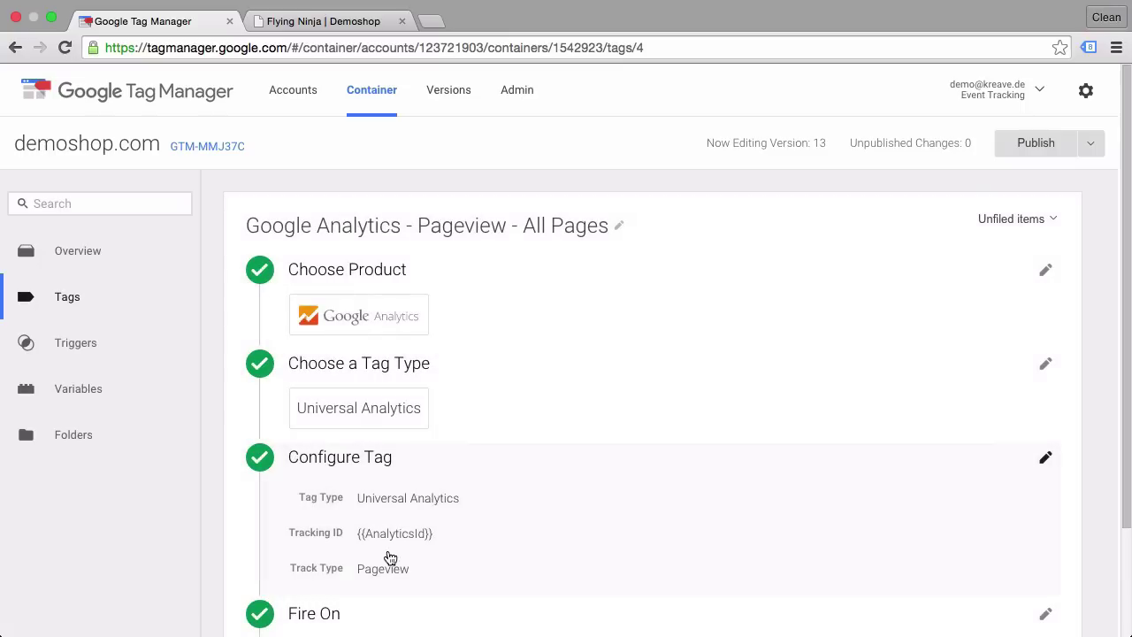
pyautogui.click(456, 534)
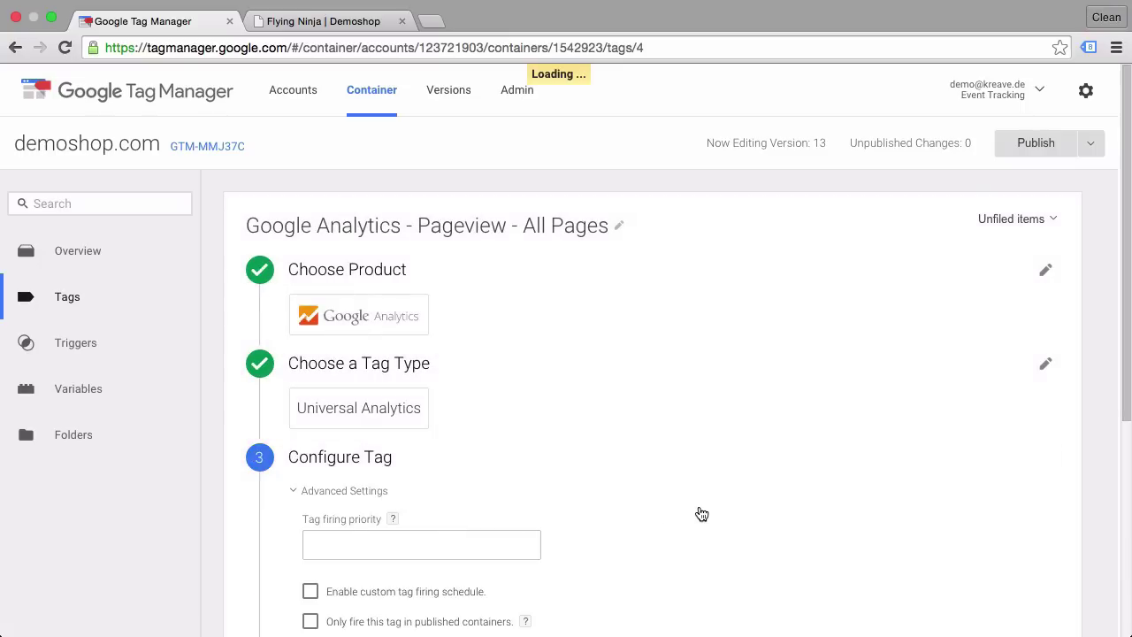
pyautogui.scroll(-3, 699, 506)
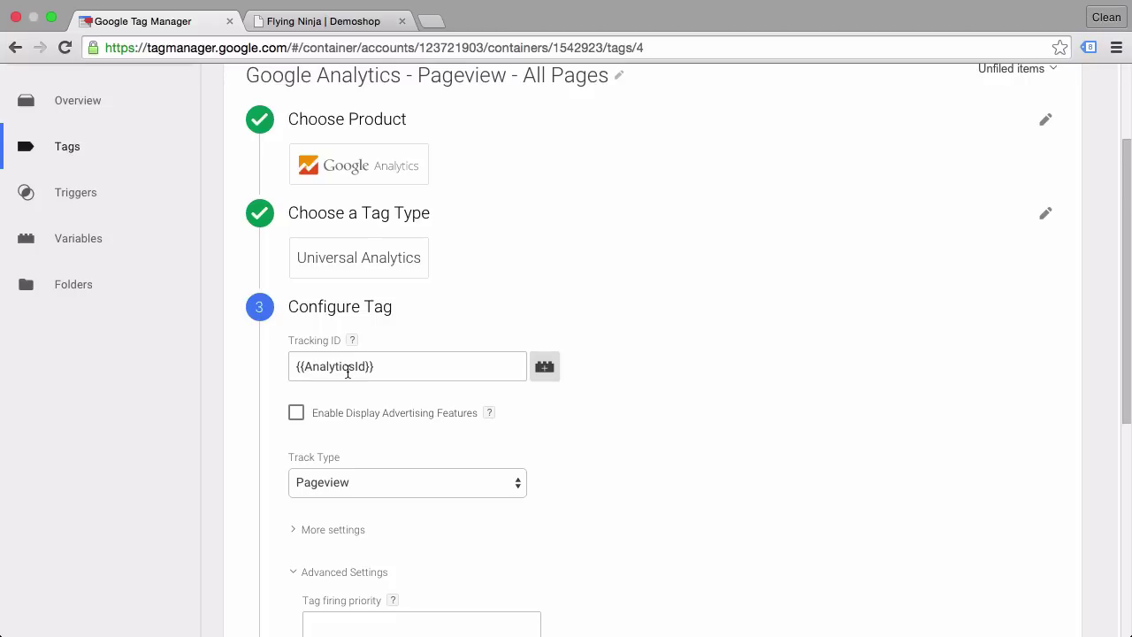
# - In the Demoshop preview pane, list the Pageview variables to see AnalyticsId's tracking ID value
pyautogui.click(289, 22)
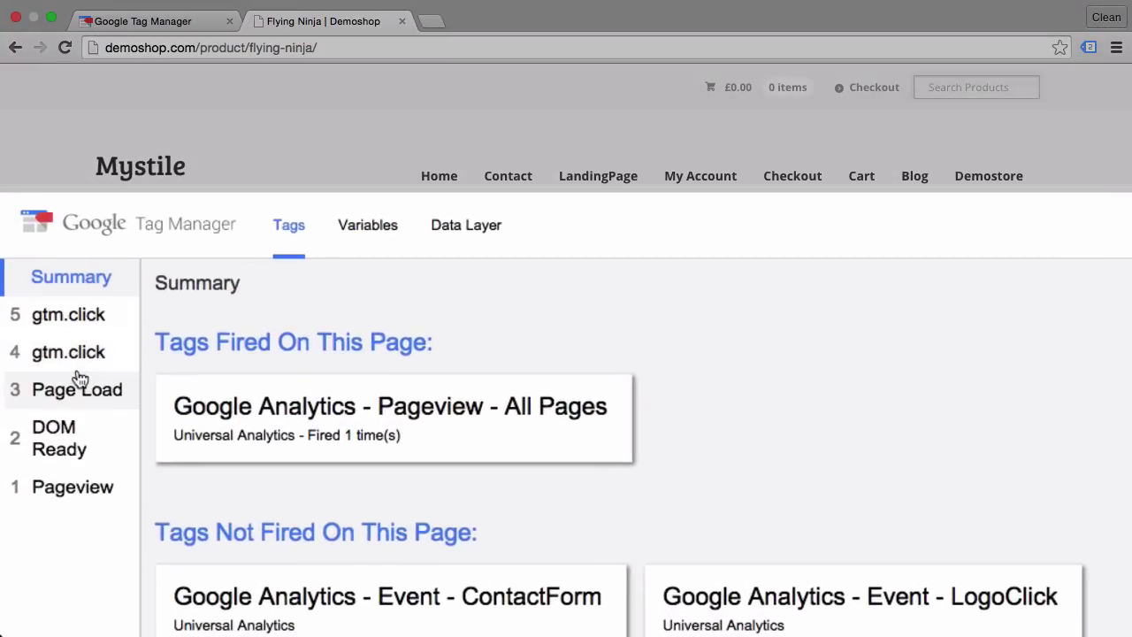
pyautogui.click(369, 231)
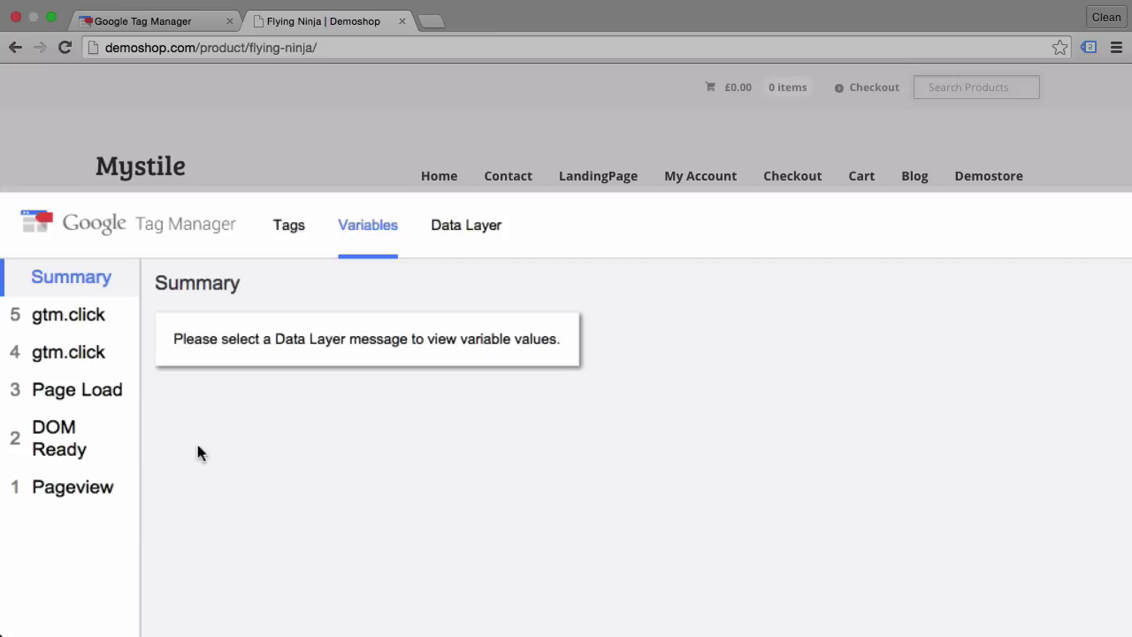
pyautogui.click(49, 500)
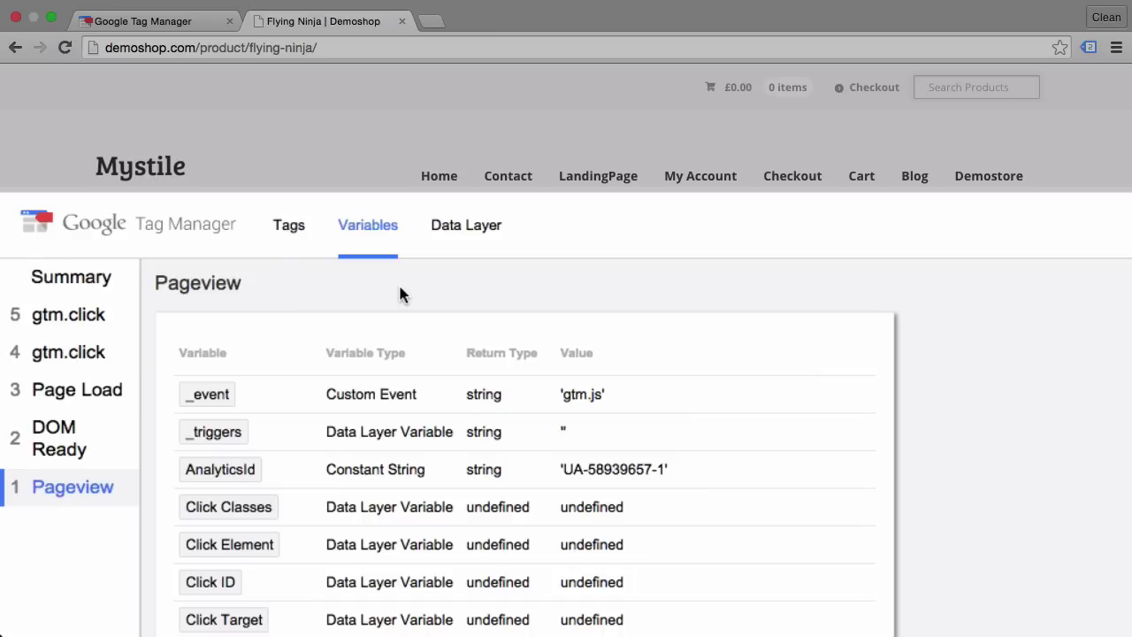
pyautogui.scroll(-5, 372, 305)
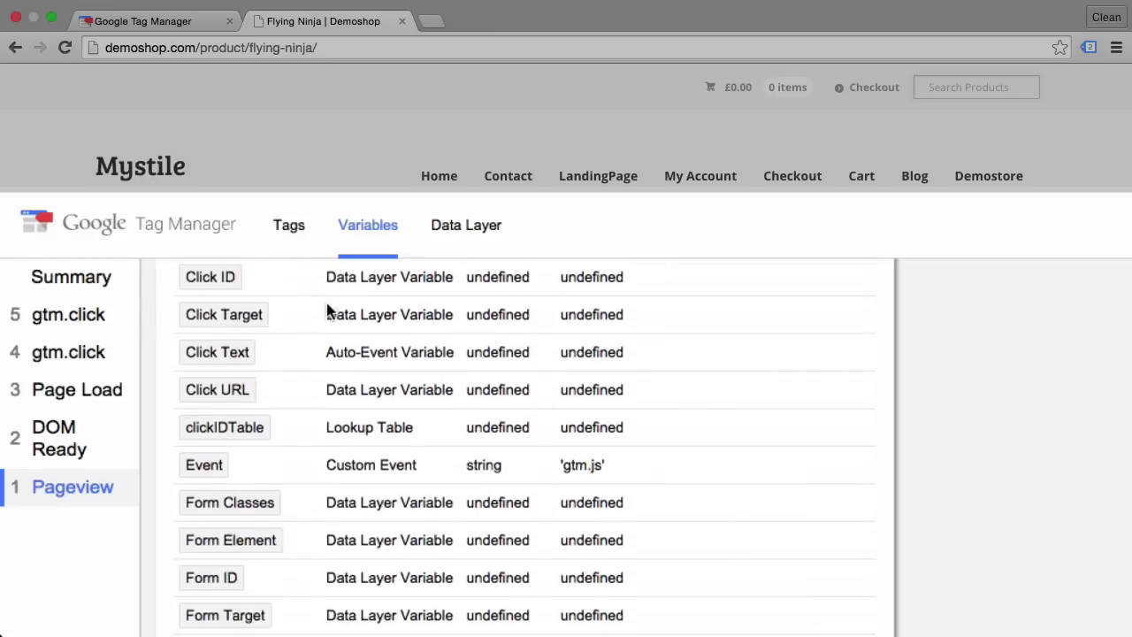
pyautogui.scroll(3, 329, 310)
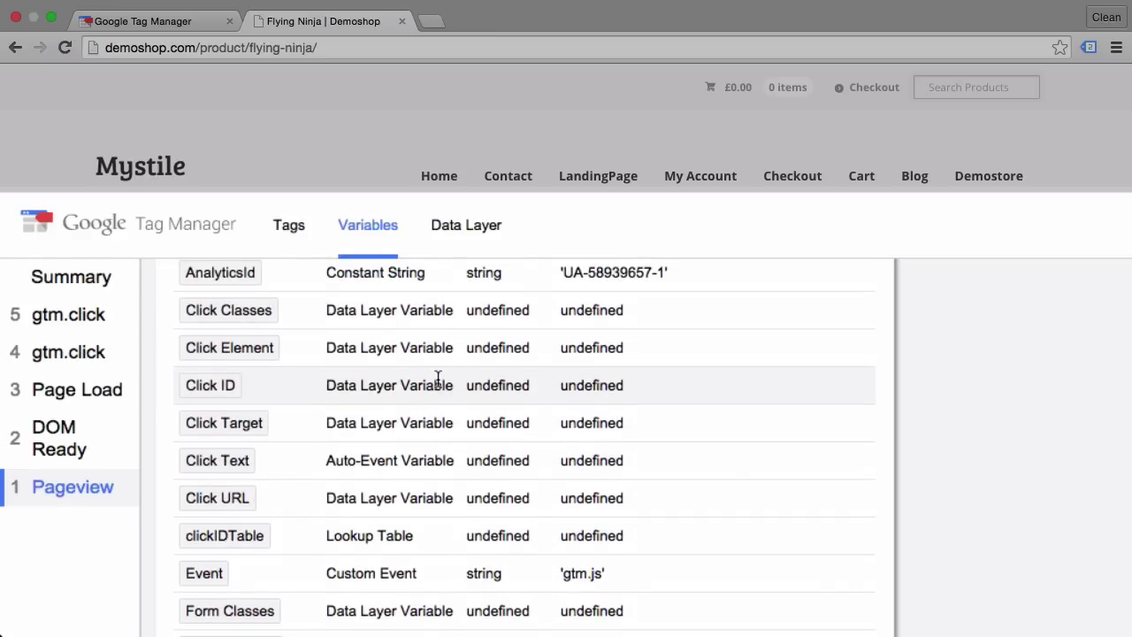
pyautogui.scroll(-8, 437, 379)
pyautogui.scroll(8, 437, 378)
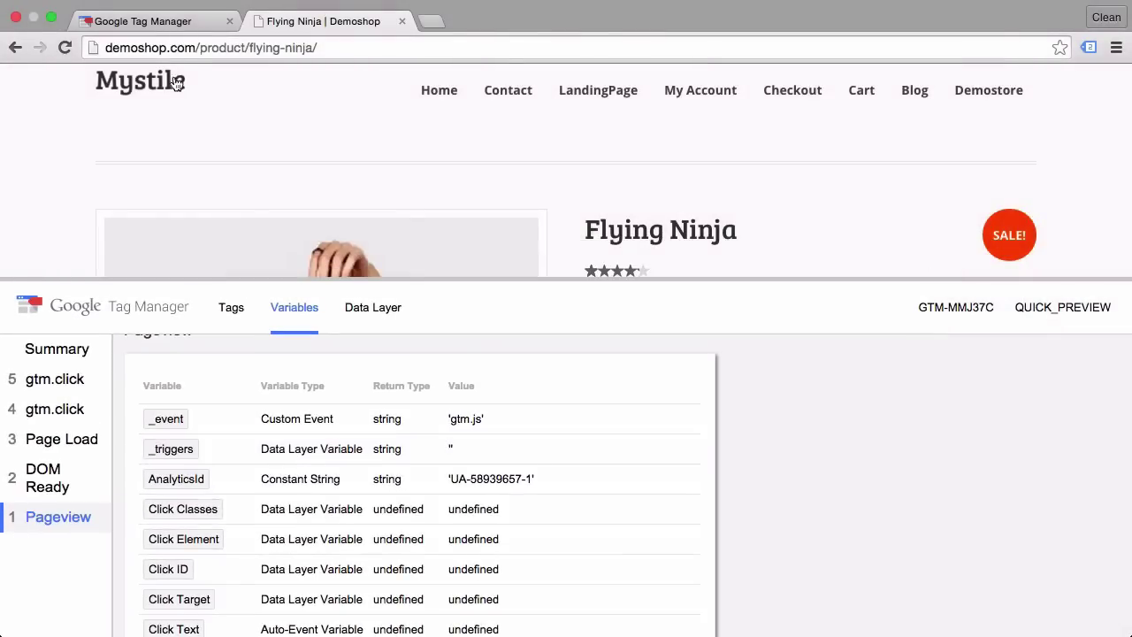
# - Start a new user-defined variable from the Tag Manager container's Variables page
pyautogui.click(160, 31)
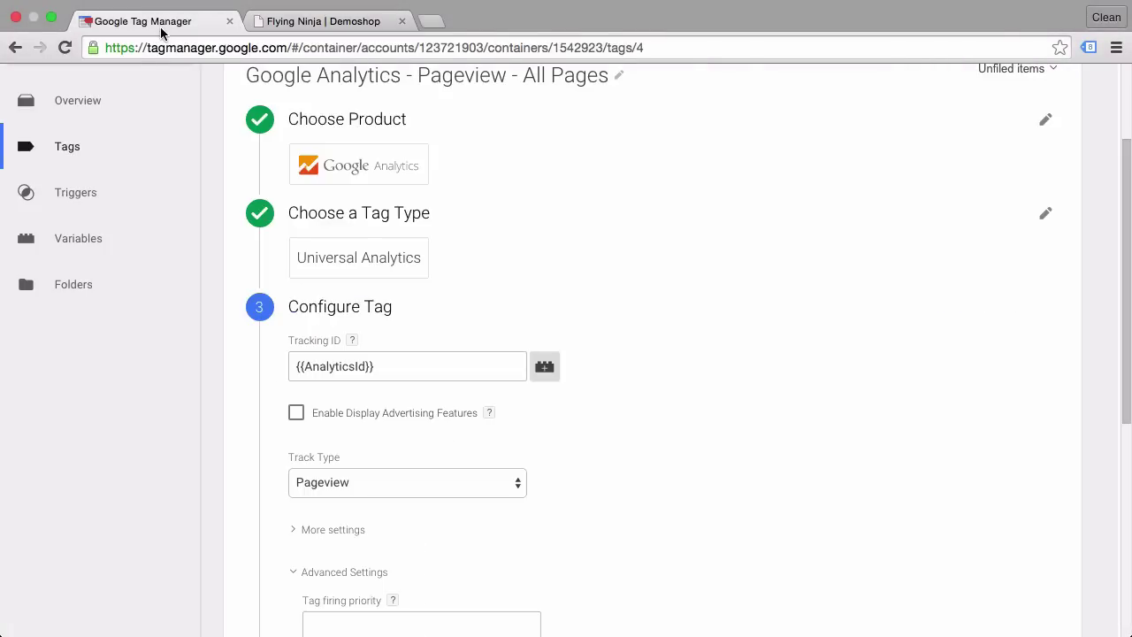
pyautogui.click(73, 257)
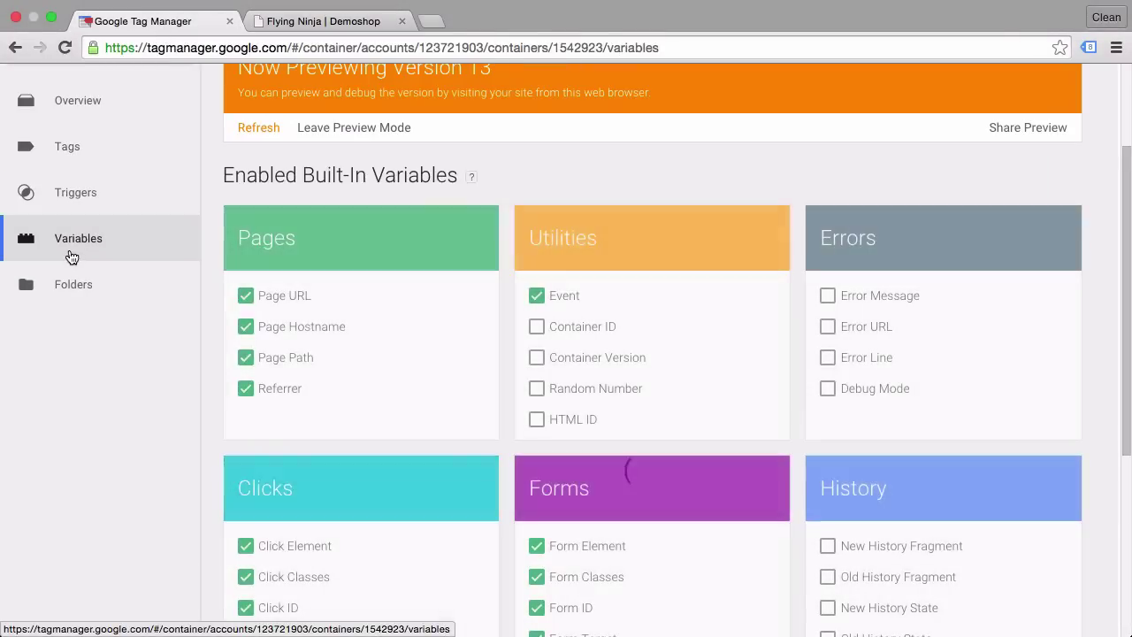
pyautogui.scroll(-5, 231, 246)
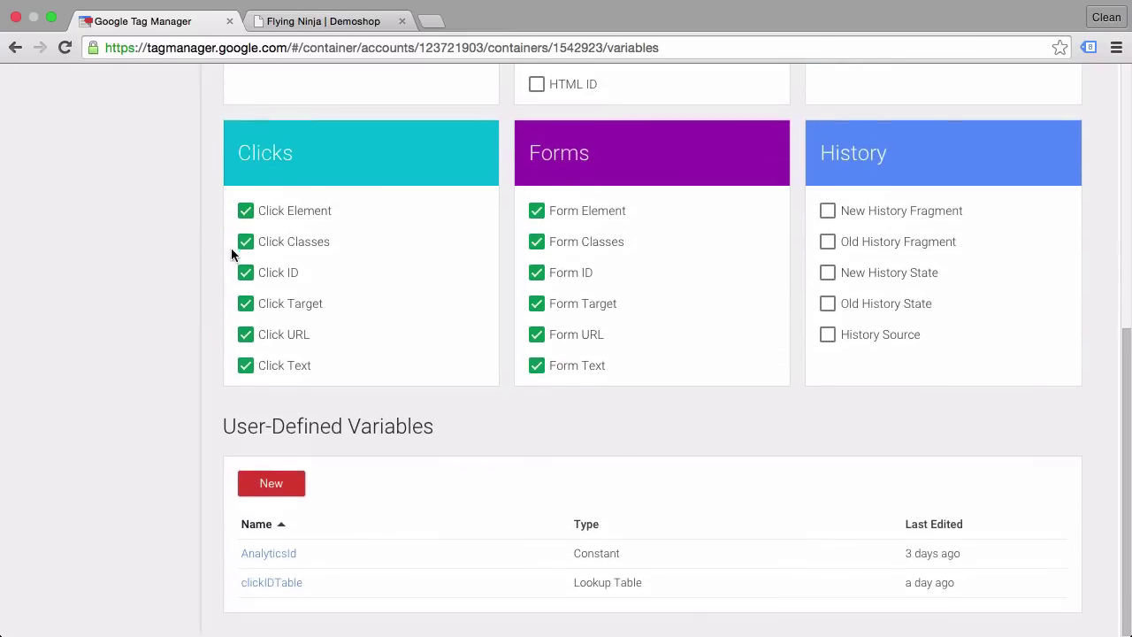
pyautogui.click(287, 484)
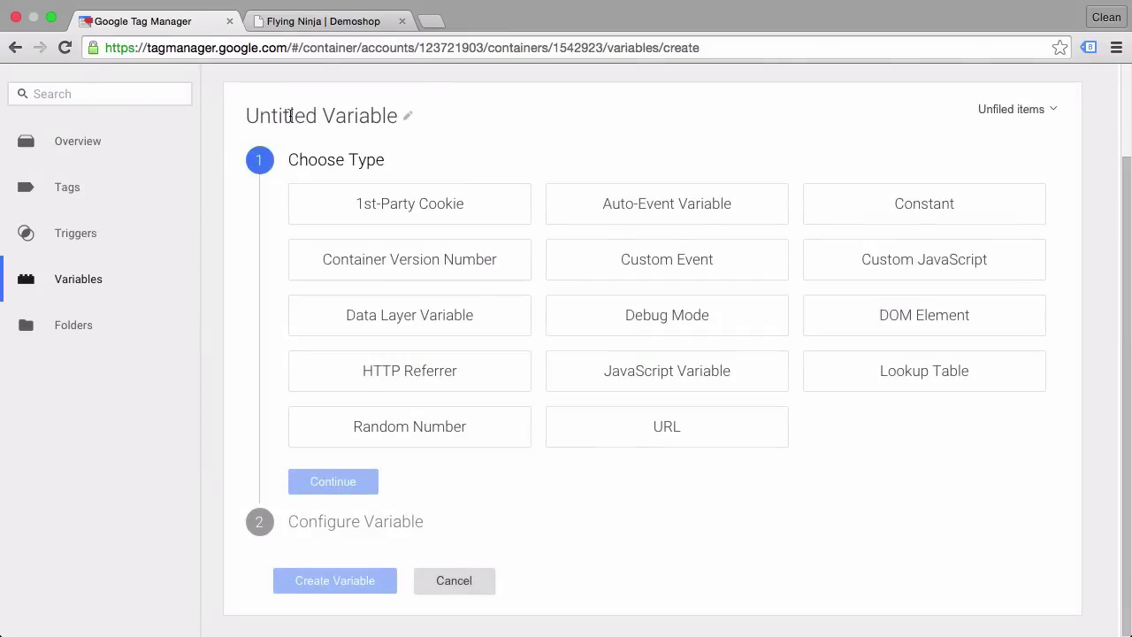
# - Name the variable AnalyticsID2 and set its type to Constant, ready for a value
pyautogui.click(287, 104)
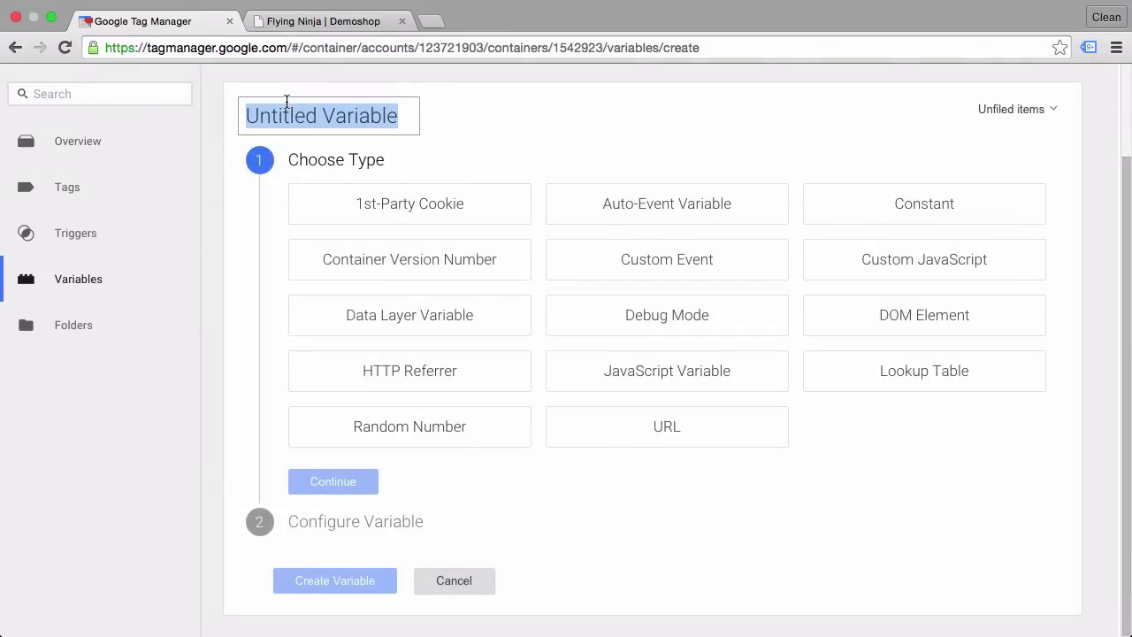
pyautogui.write('Anal')
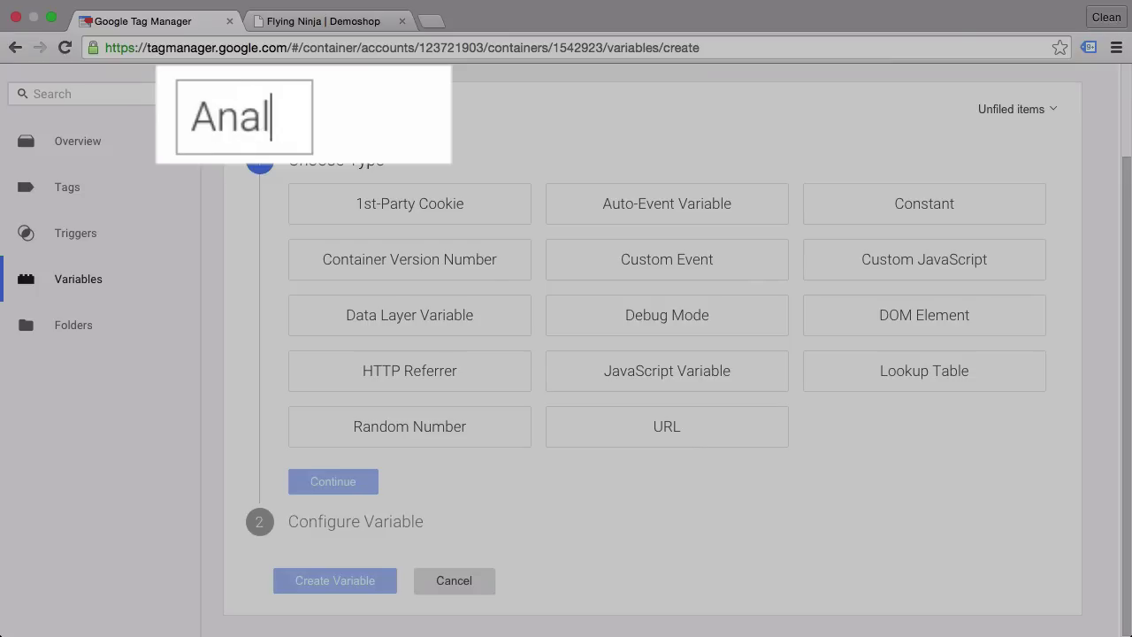
pyautogui.write('yticsID')
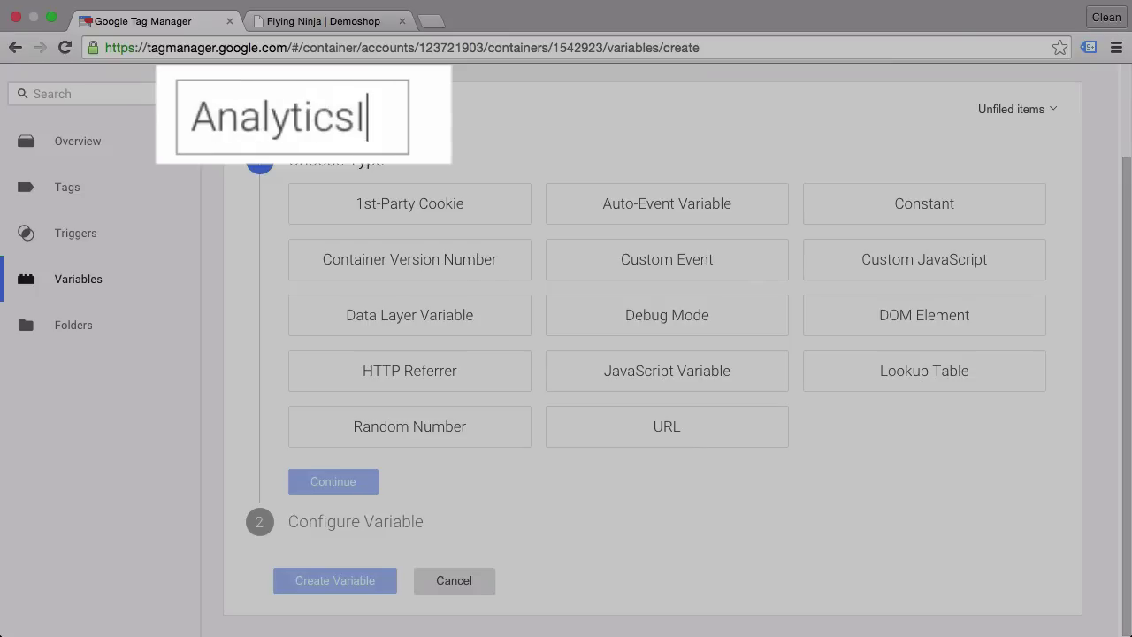
pyautogui.write('2')
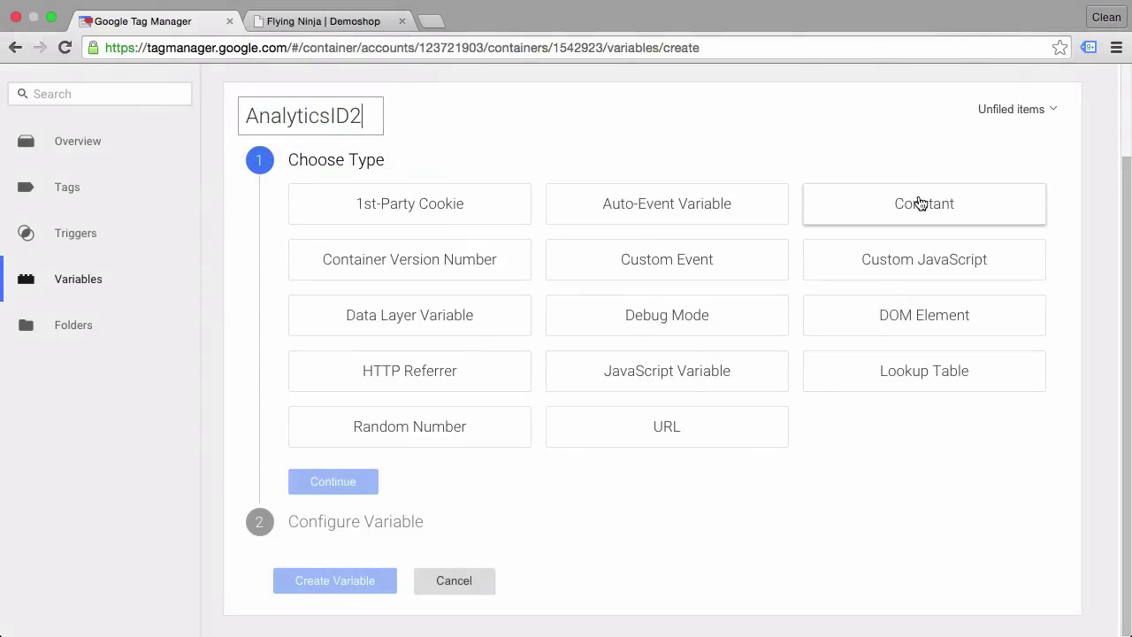
pyautogui.click(920, 202)
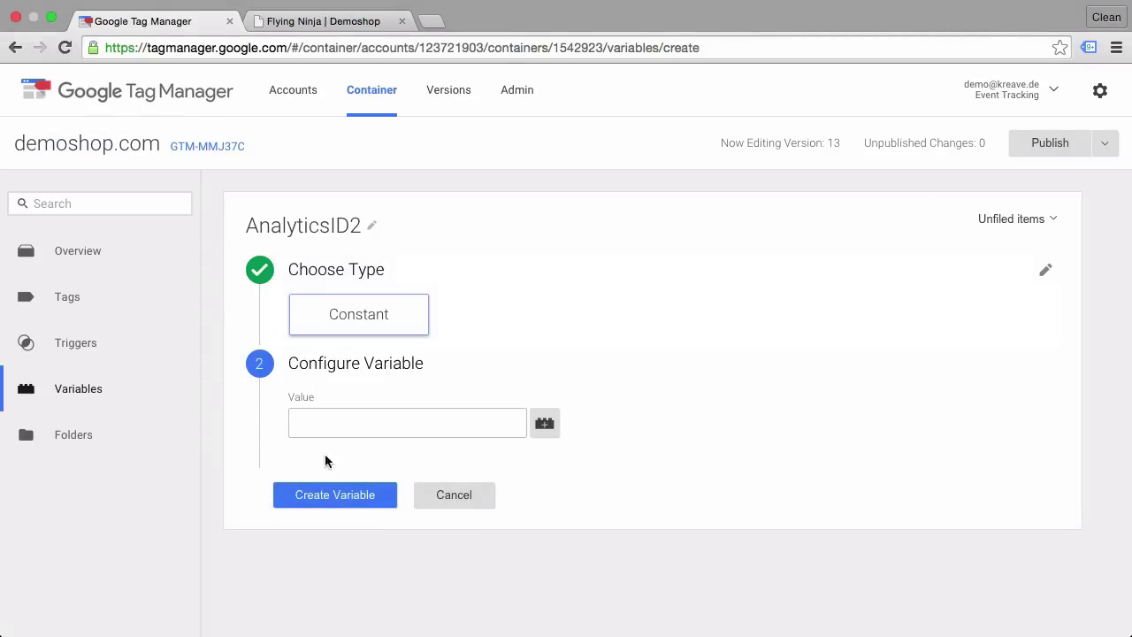
pyautogui.click(387, 425)
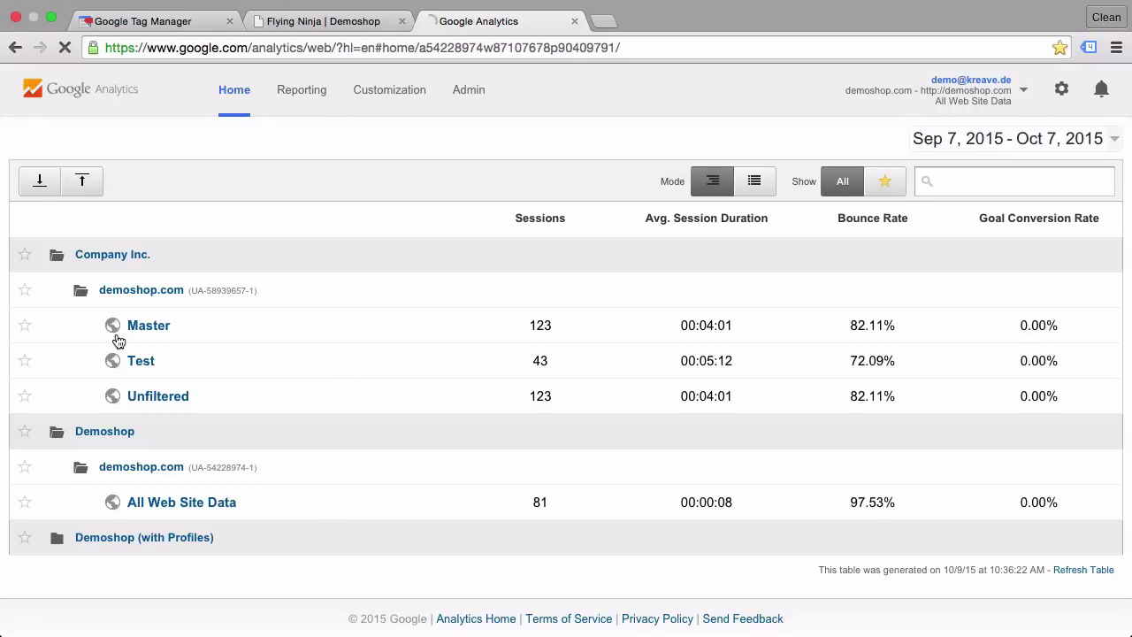
pyautogui.click(150, 327)
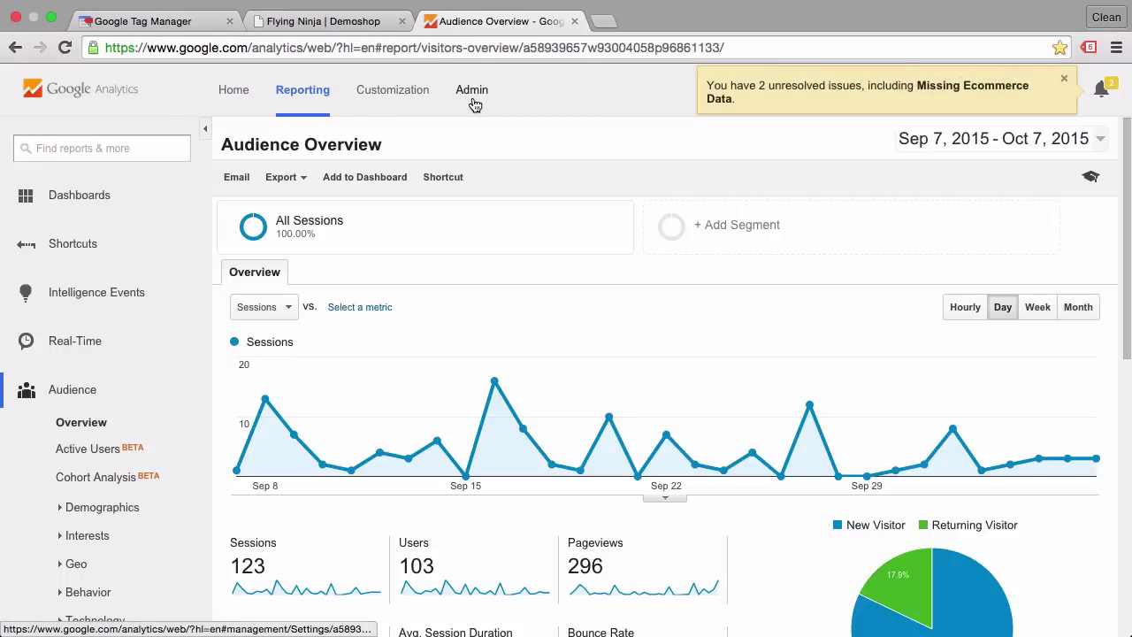
pyautogui.click(471, 99)
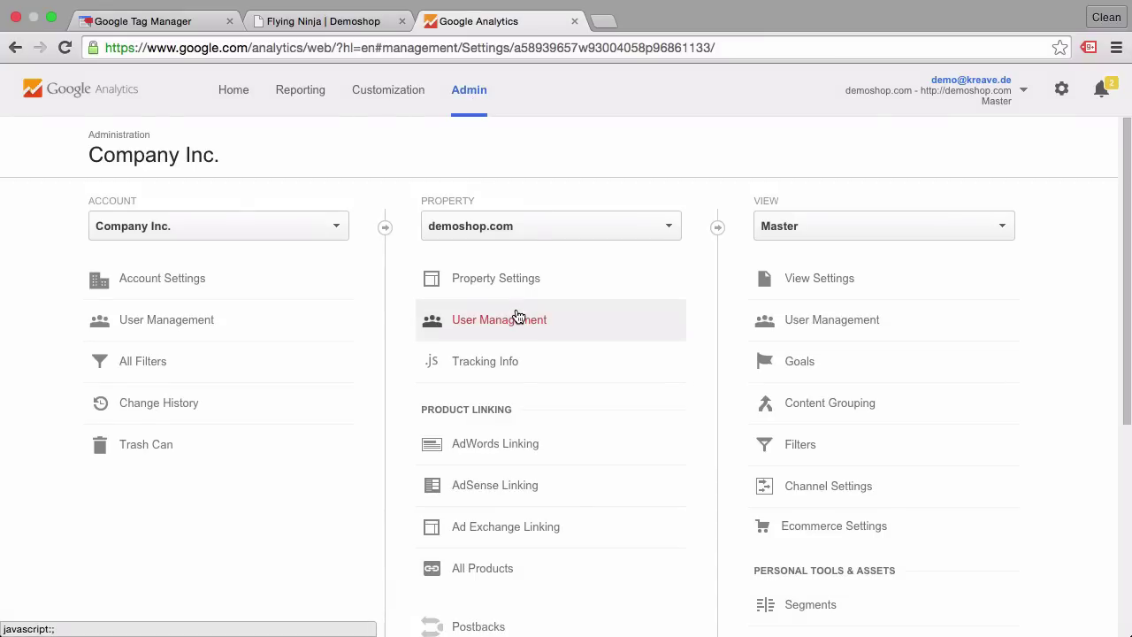
pyautogui.click(509, 373)
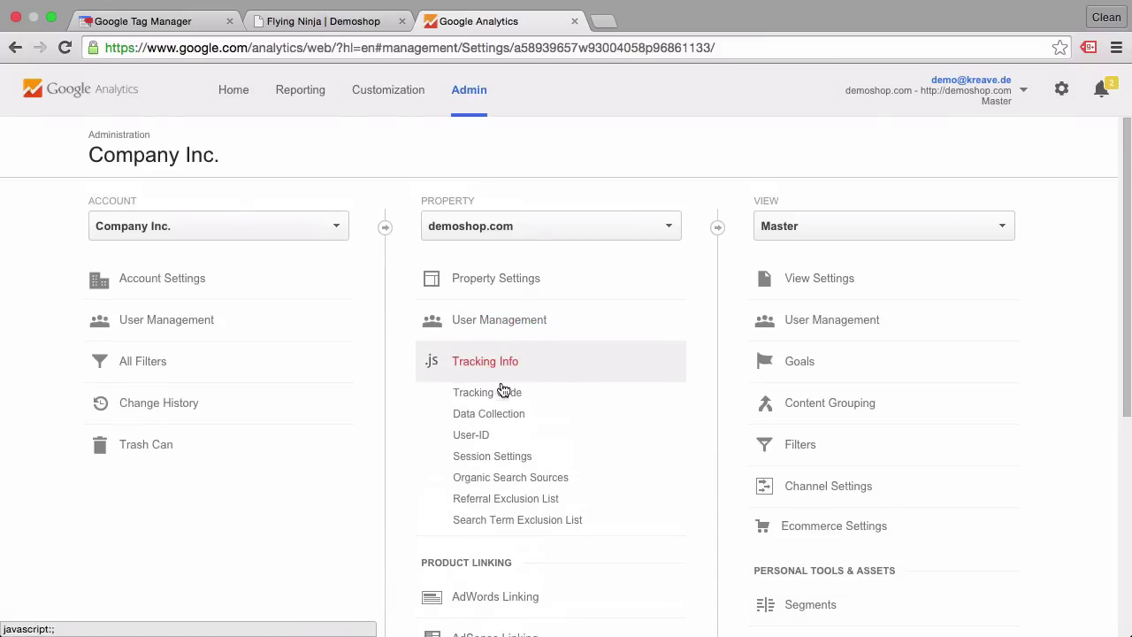
pyautogui.click(502, 394)
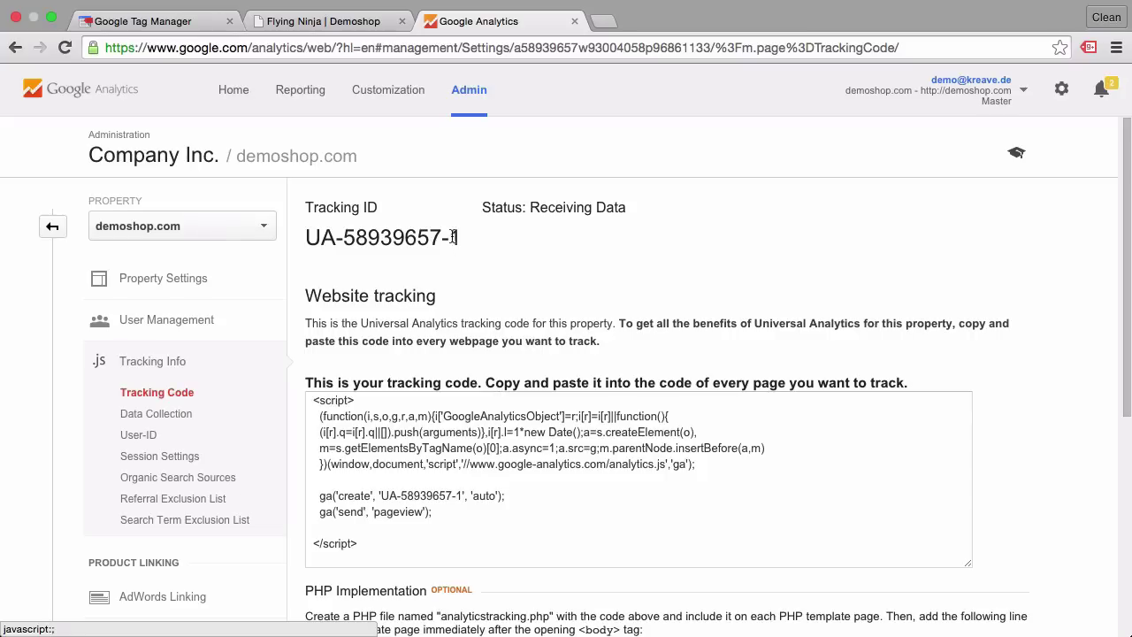
pyautogui.moveTo(456, 237)
pyautogui.mouseDown()
pyautogui.moveTo(302, 241)
pyautogui.moveTo(476, 232)
pyautogui.moveTo(458, 235)
pyautogui.mouseUp()
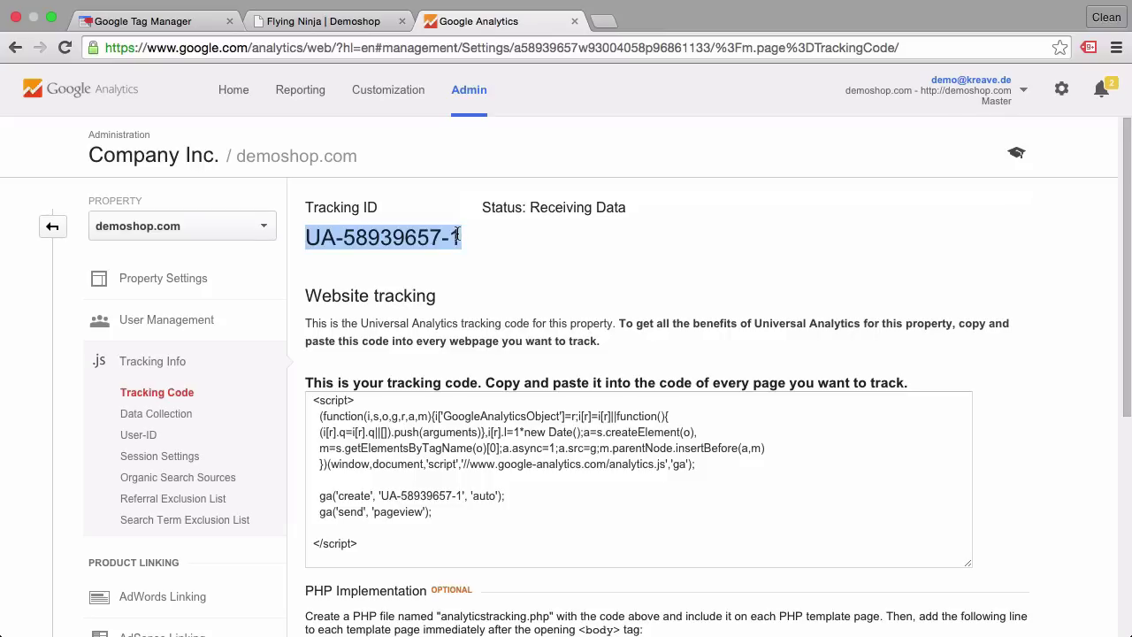
pyautogui.rightClick(397, 237)
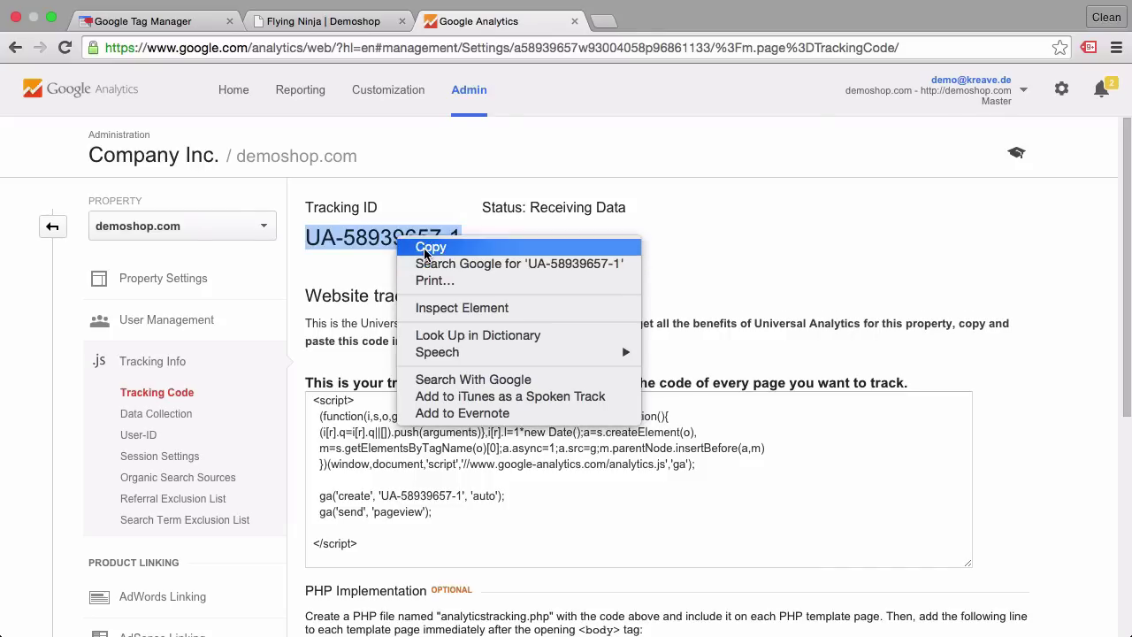
pyautogui.click(426, 252)
# - Paste UA-58939657-1 as AnalyticsID2's value and create the variable
pyautogui.click(146, 20)
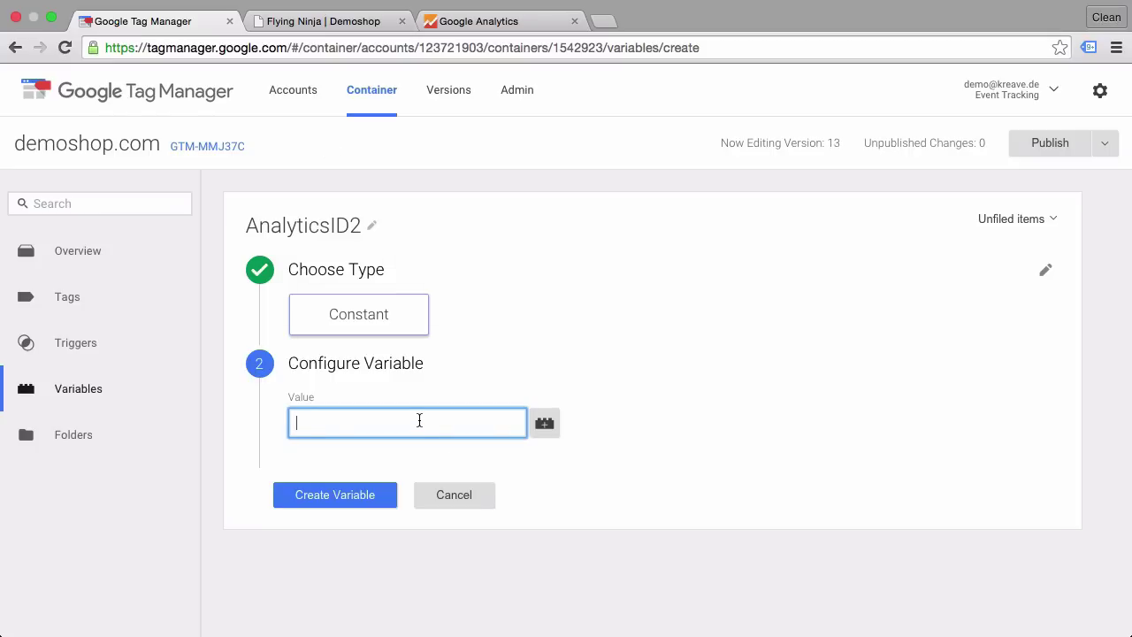
pyautogui.press('super+v')
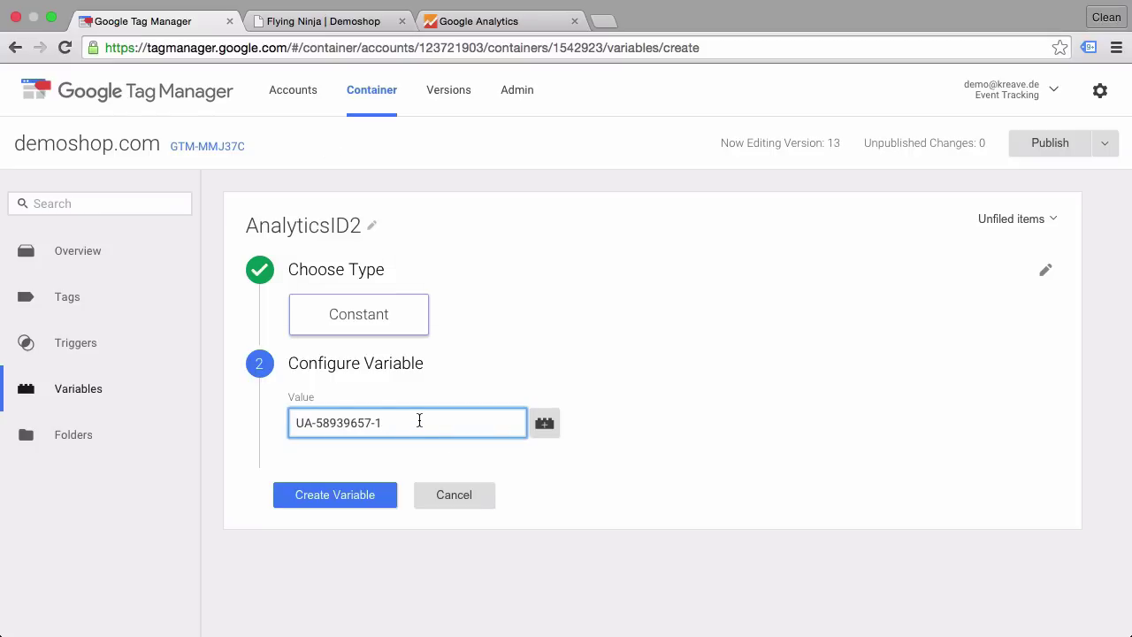
pyautogui.click(361, 504)
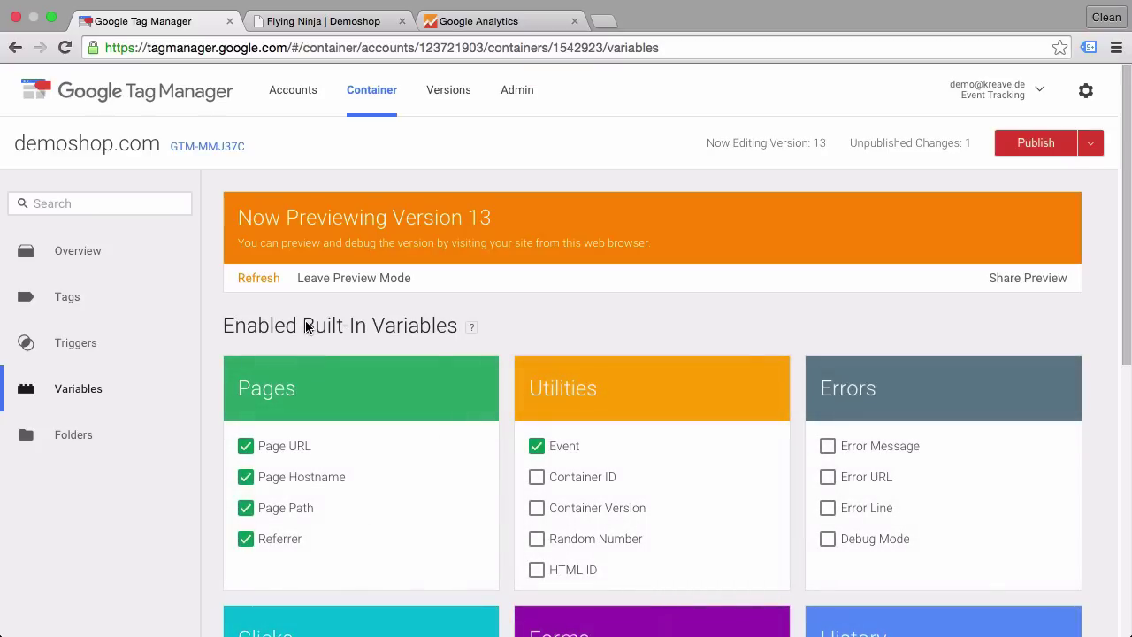
# - Refresh the Tag Manager preview and reload the Demoshop product page
pyautogui.click(258, 281)
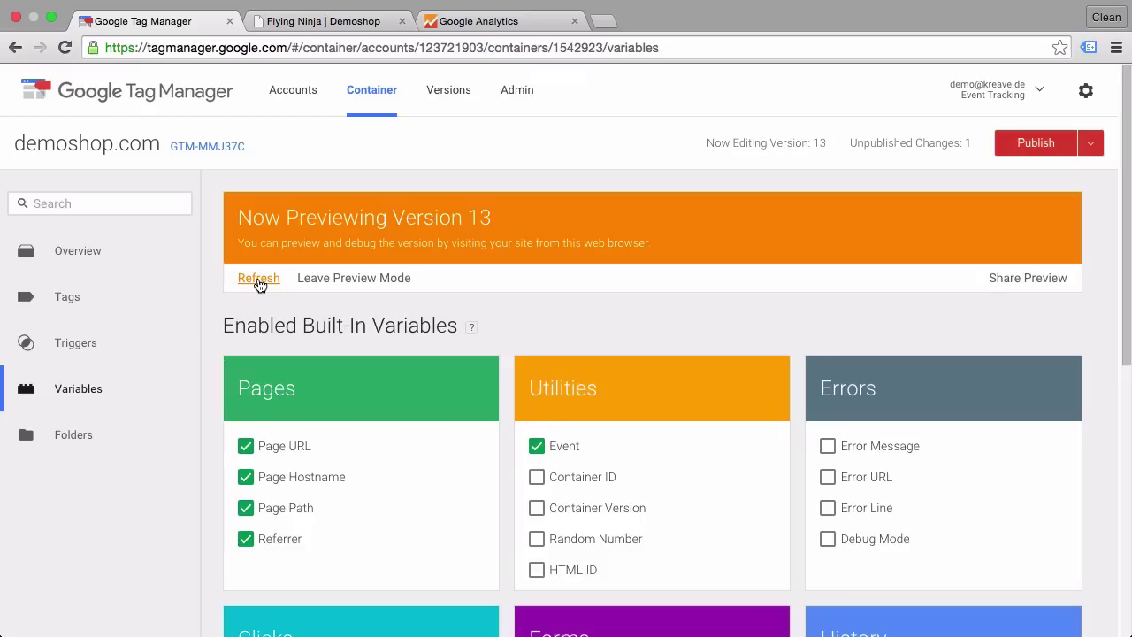
pyautogui.click(313, 26)
pyautogui.press('super+r')
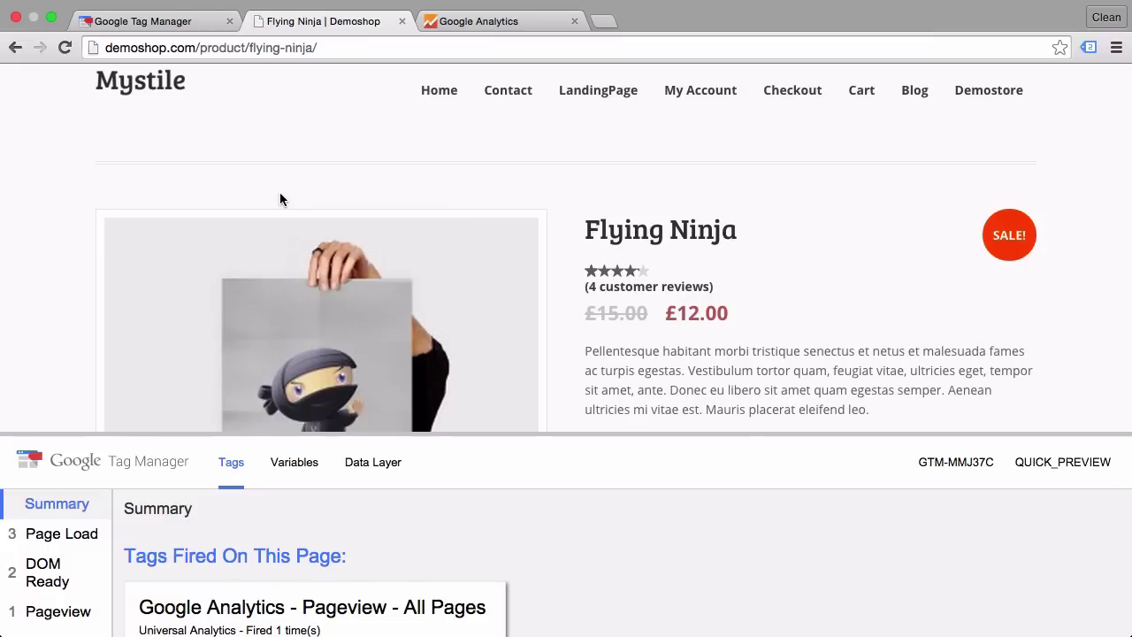
# - Check the Pageview event's variables, where AnalyticsID2 resolves to UA-58939657-1
pyautogui.click(58, 610)
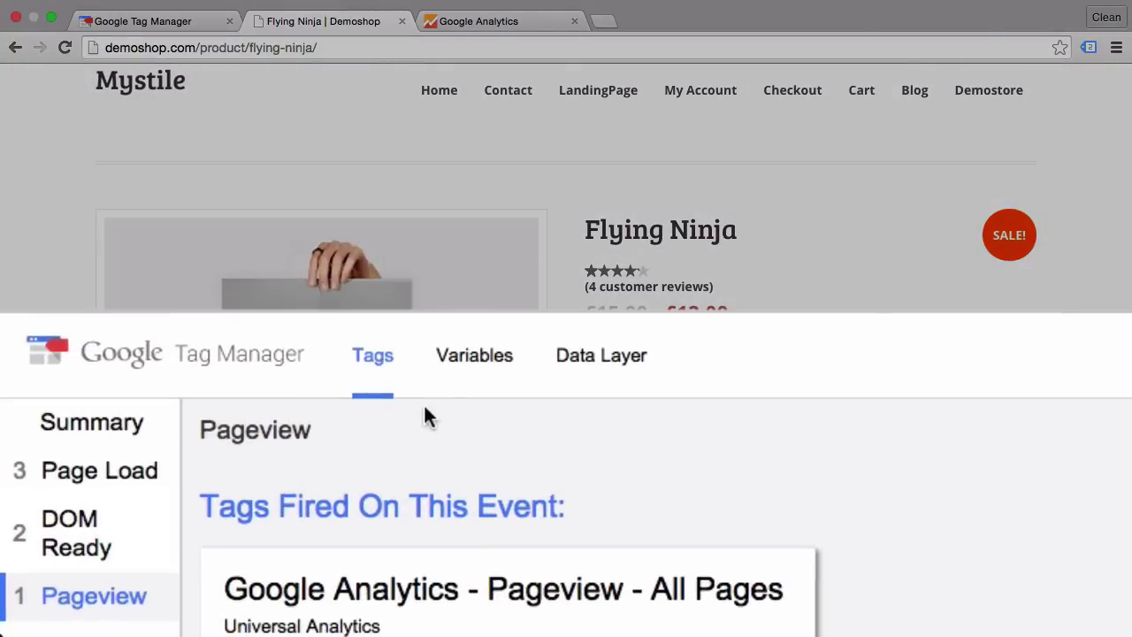
pyautogui.click(447, 375)
pyautogui.scroll(-3, 370, 504)
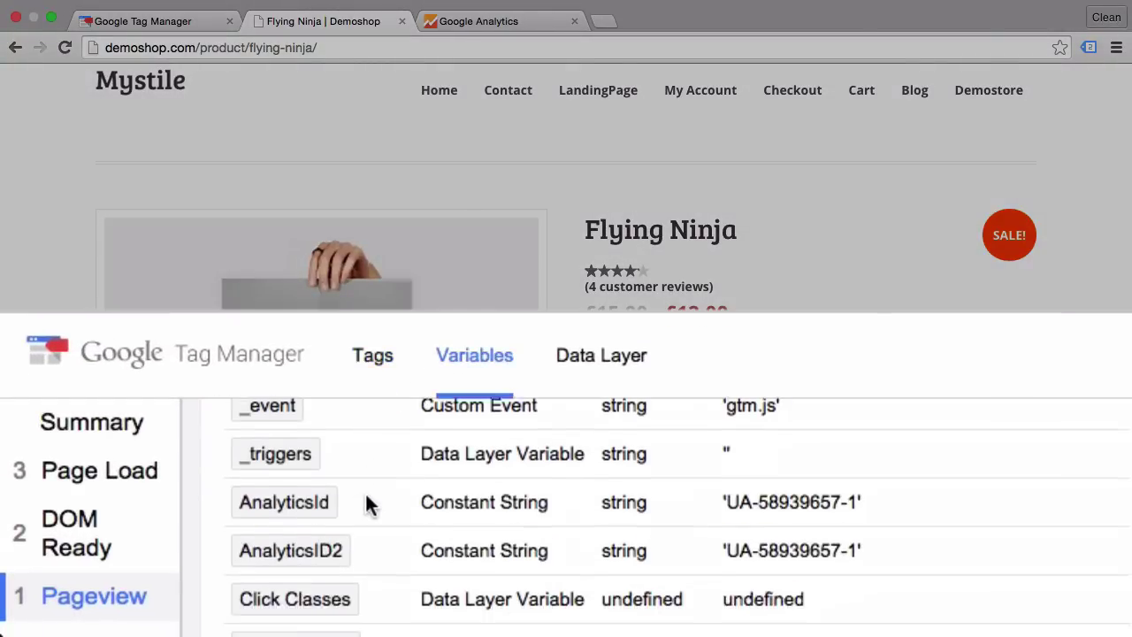
pyautogui.scroll(-1, 366, 497)
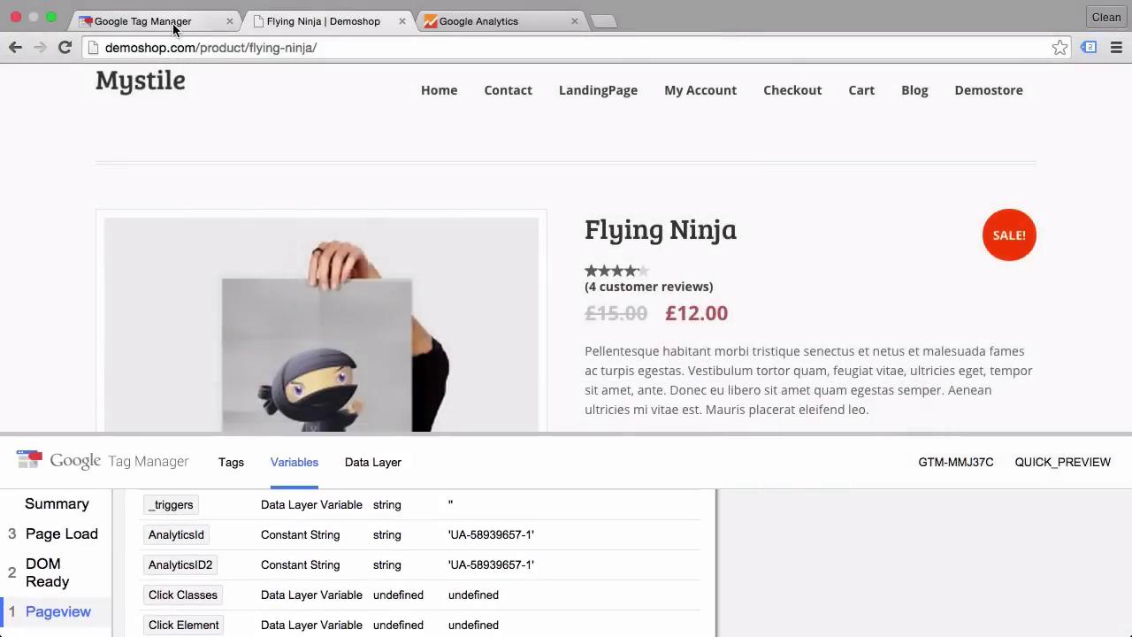
# - Open the Event - ContactForm tag from the Tags list and edit its configuration
pyautogui.click(173, 26)
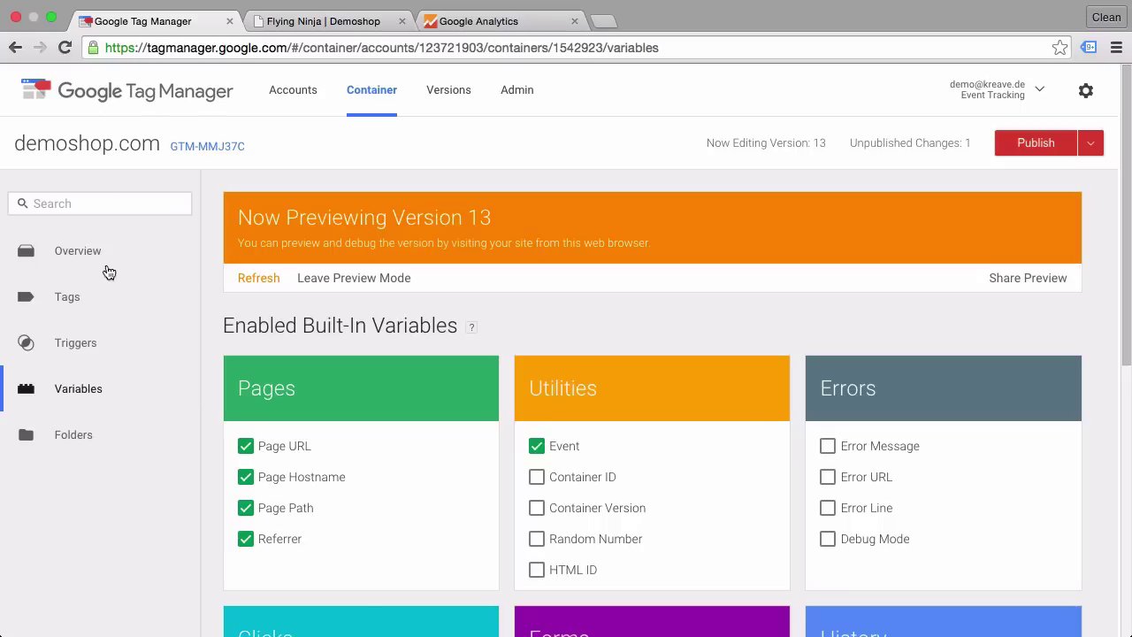
pyautogui.click(103, 296)
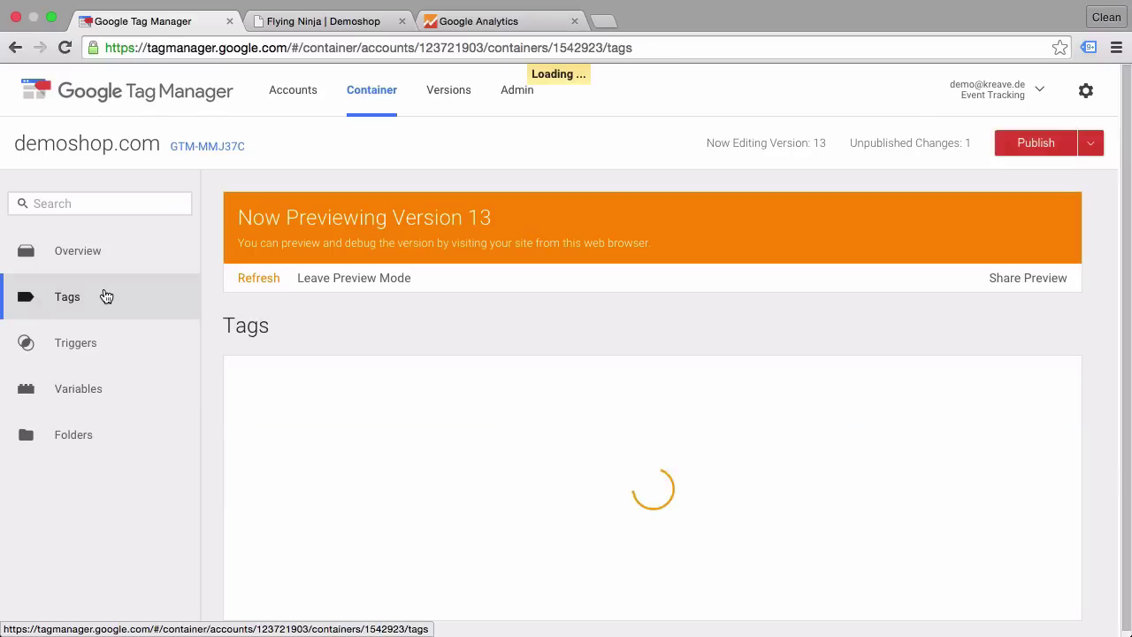
pyautogui.scroll(-1, 402, 364)
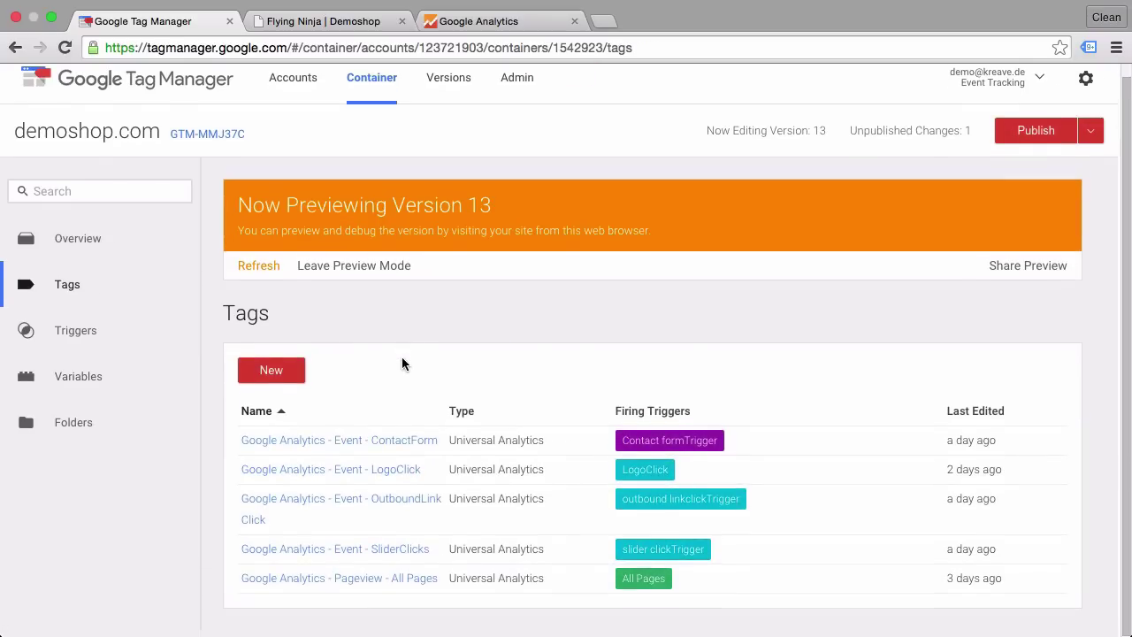
pyautogui.click(361, 453)
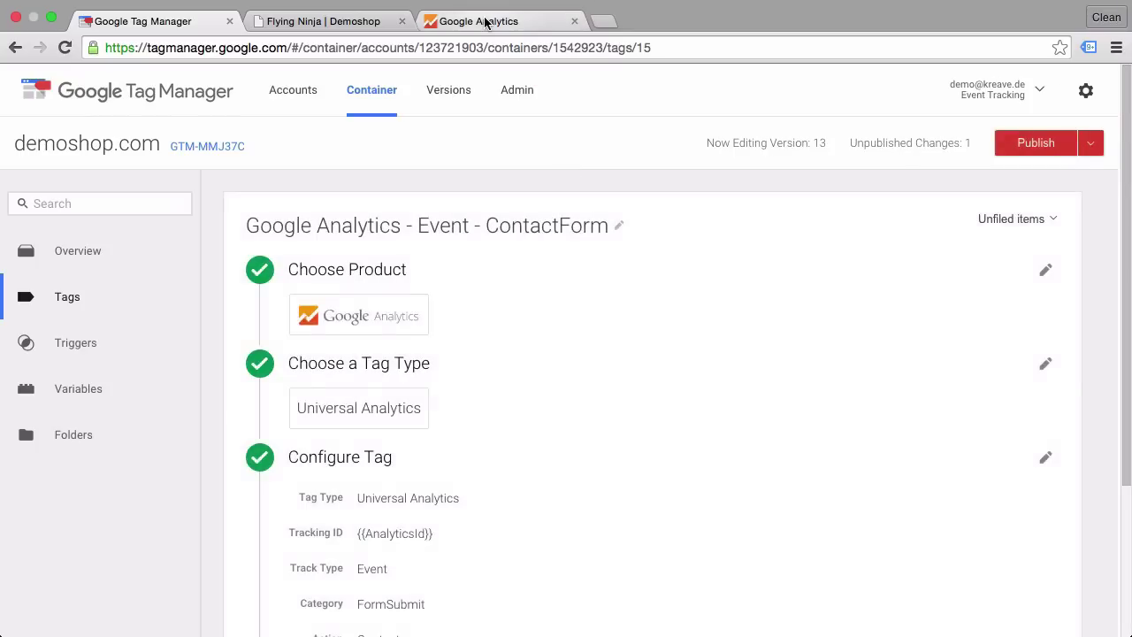
pyautogui.click(485, 22)
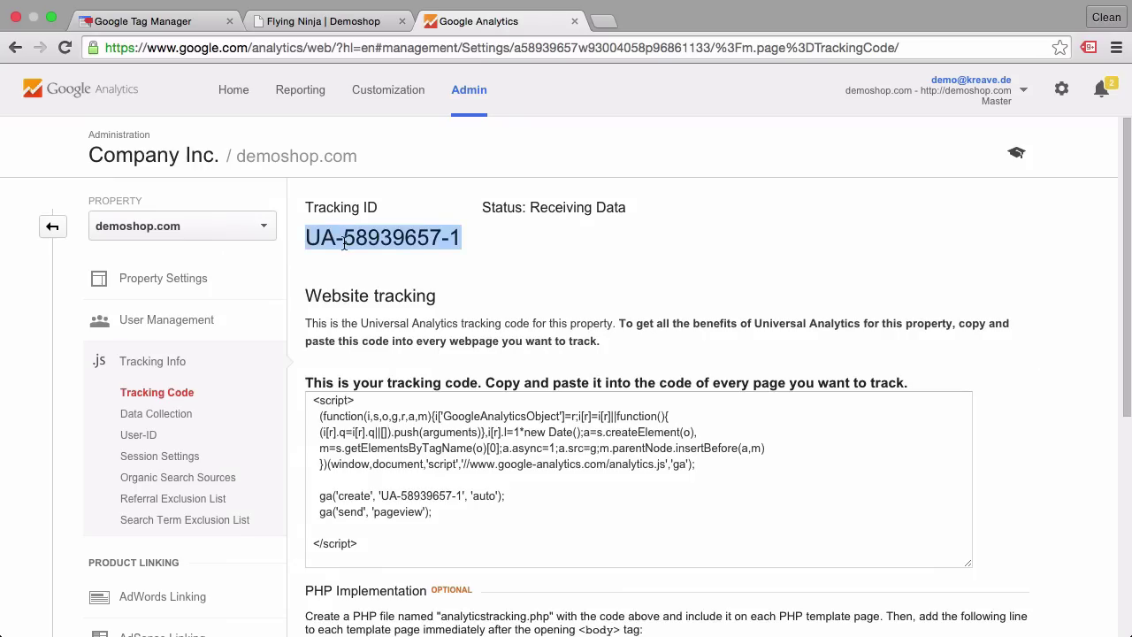
pyautogui.click(168, 23)
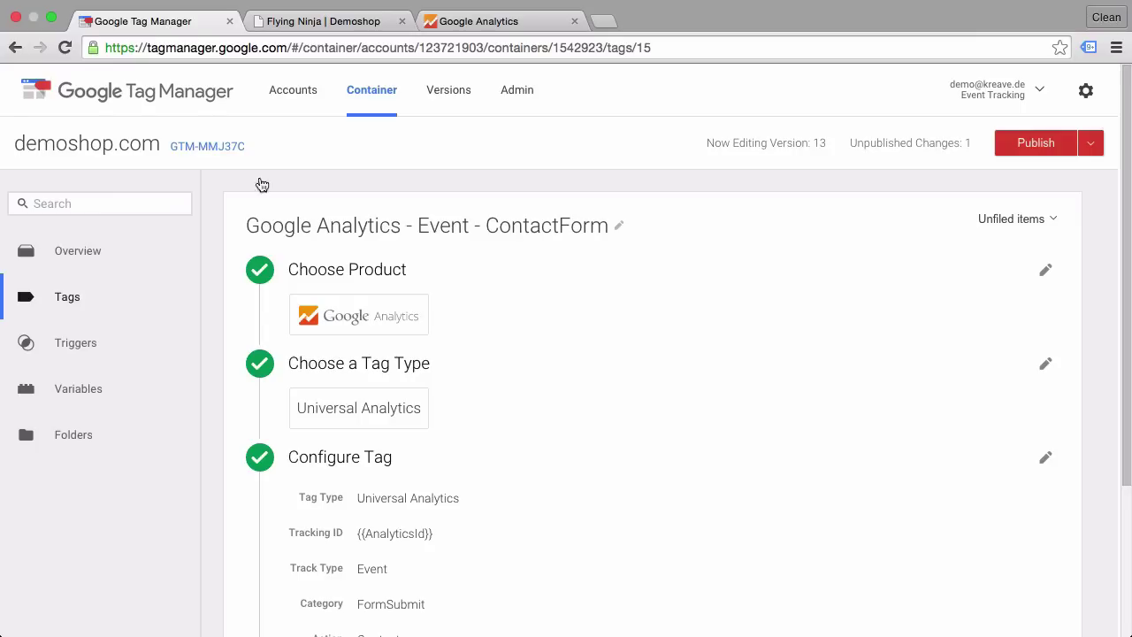
pyautogui.scroll(-3, 563, 517)
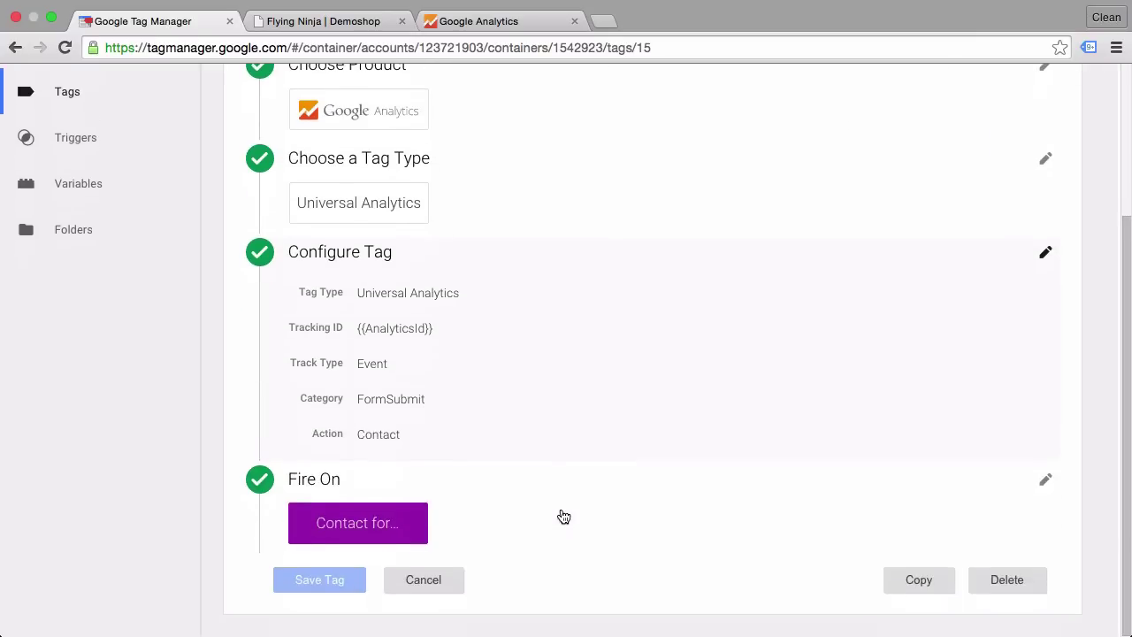
pyautogui.click(415, 340)
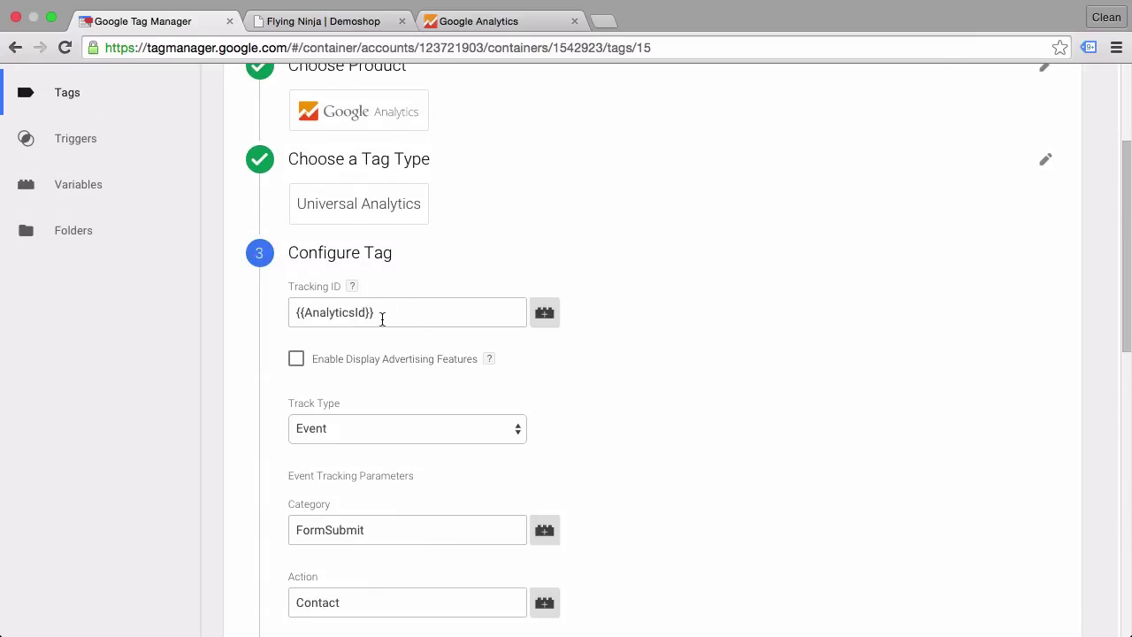
# - Replace the Tracking ID {{AnalyticsId}} with {{AnalyticsID2}} using the variable autocomplete
pyautogui.click(451, 309)
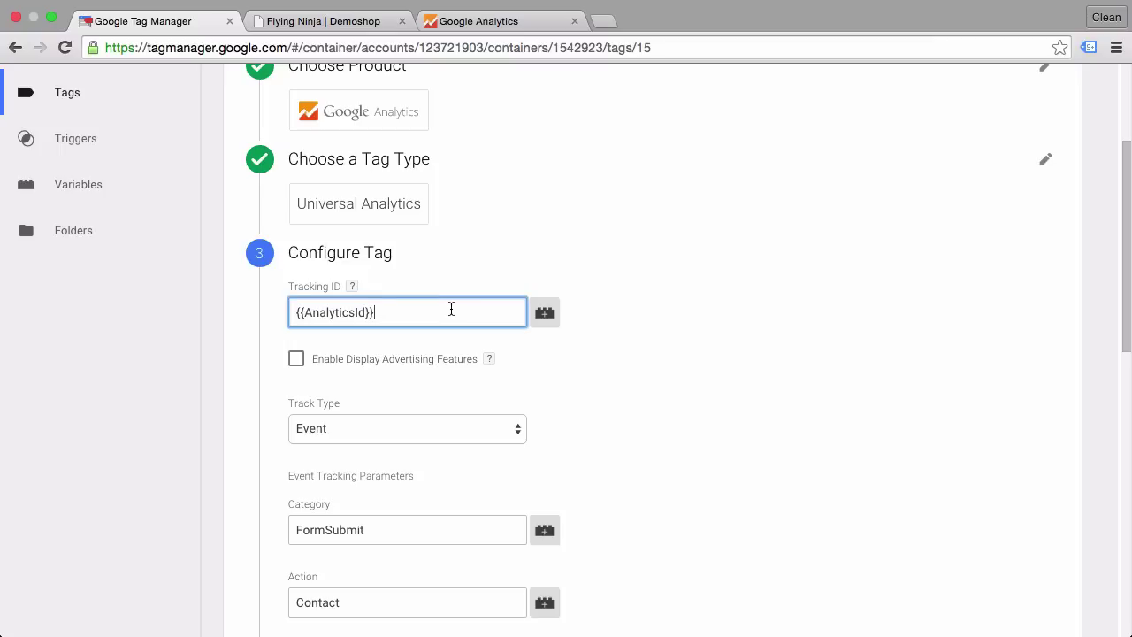
pyautogui.press('super+a')
pyautogui.press('BackSpace')
pyautogui.write('{{')
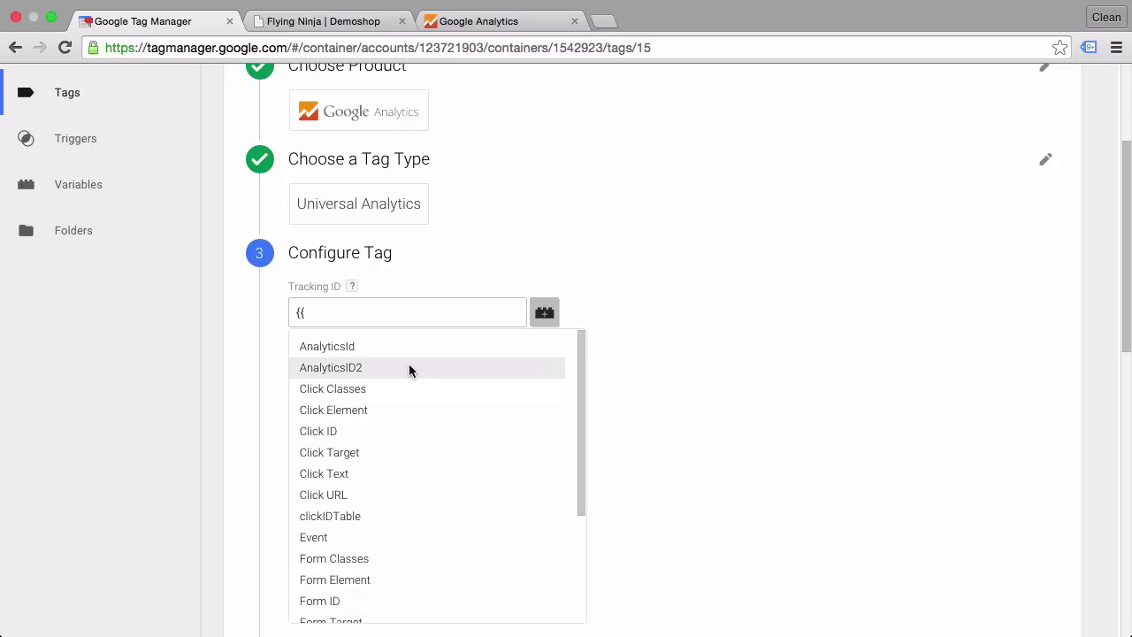
pyautogui.click(335, 368)
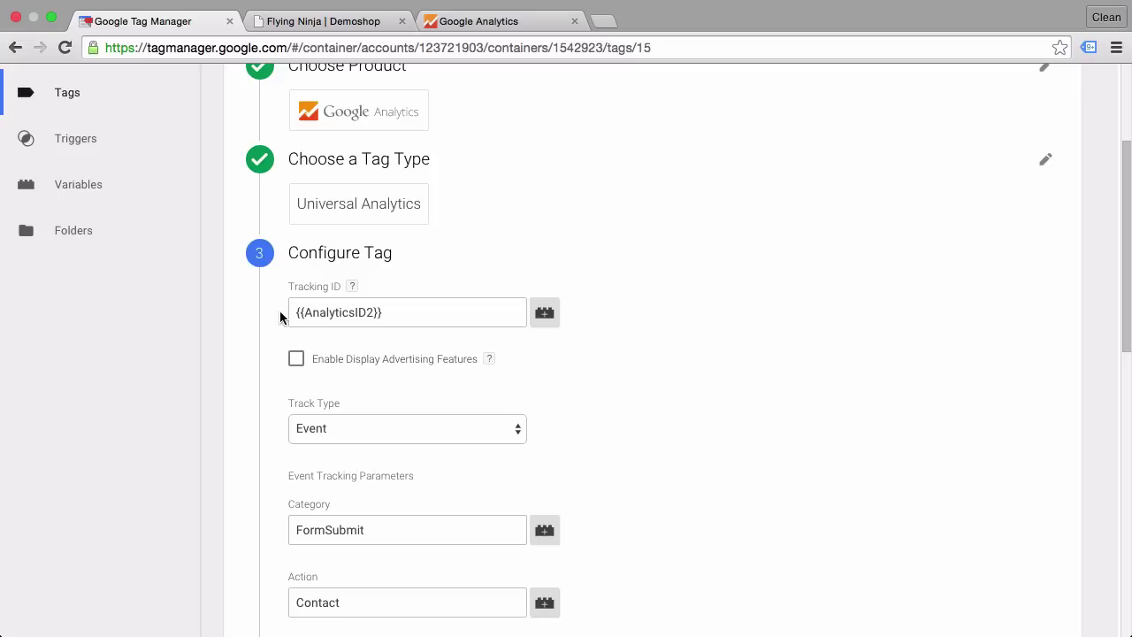
# - Discard the ContactForm tag edits, view Variables, and begin another user-defined variable
pyautogui.click(101, 184)
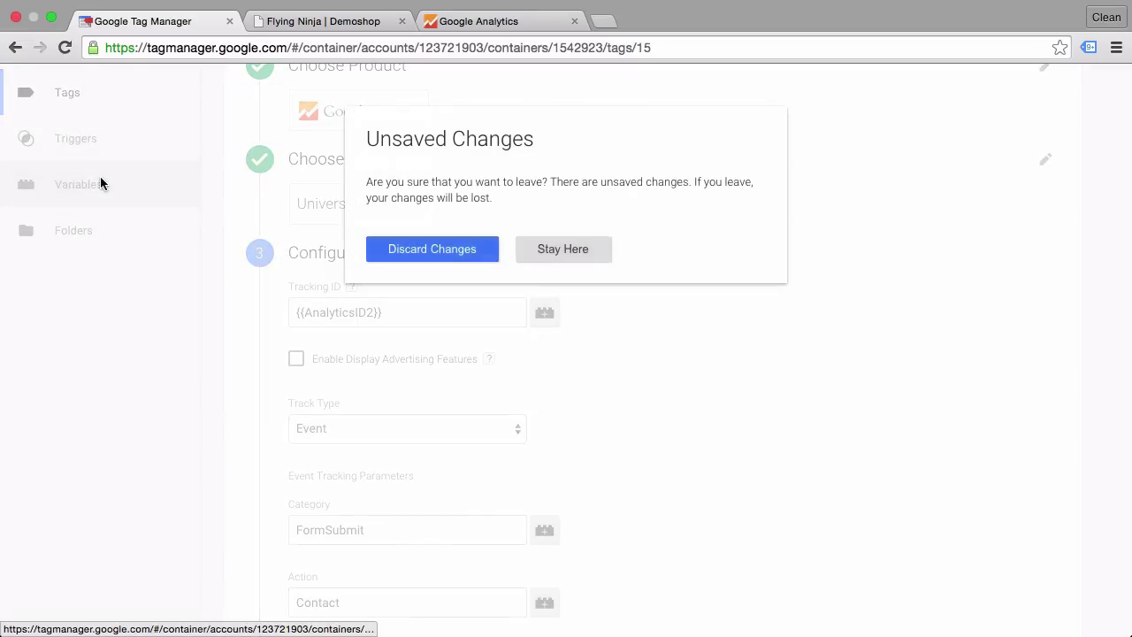
pyautogui.click(409, 262)
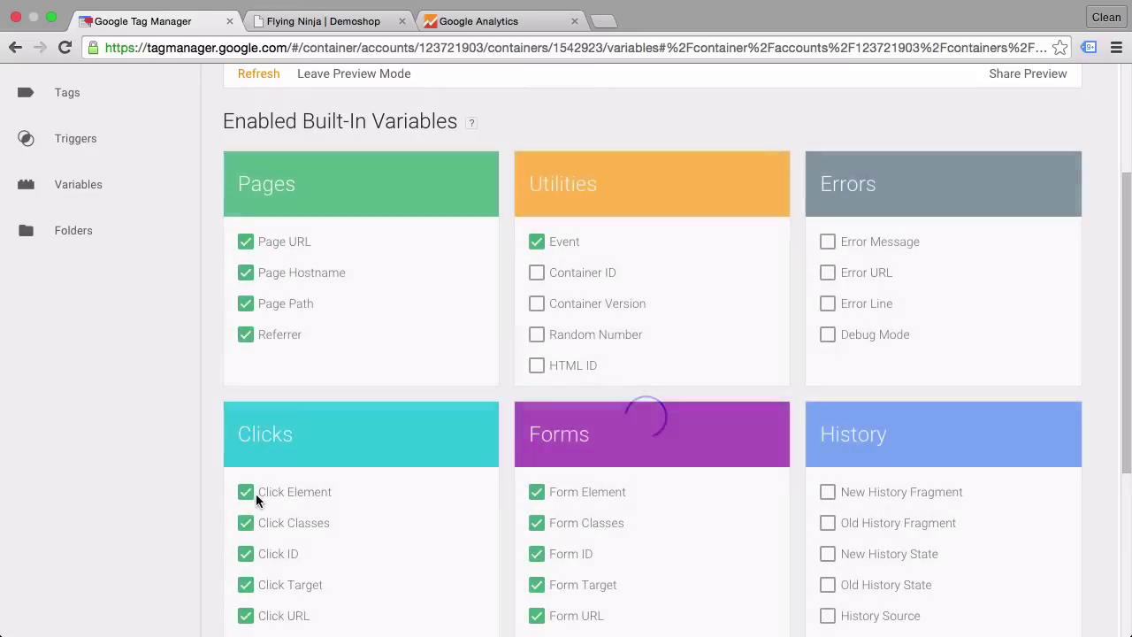
pyautogui.scroll(-4, 255, 493)
pyautogui.click(274, 456)
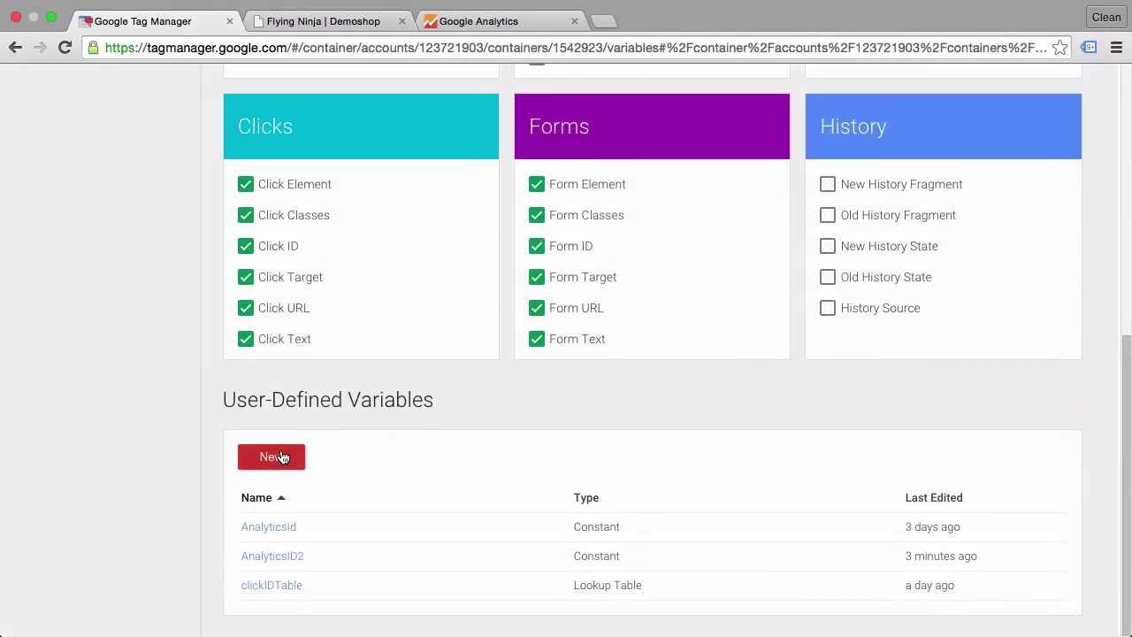